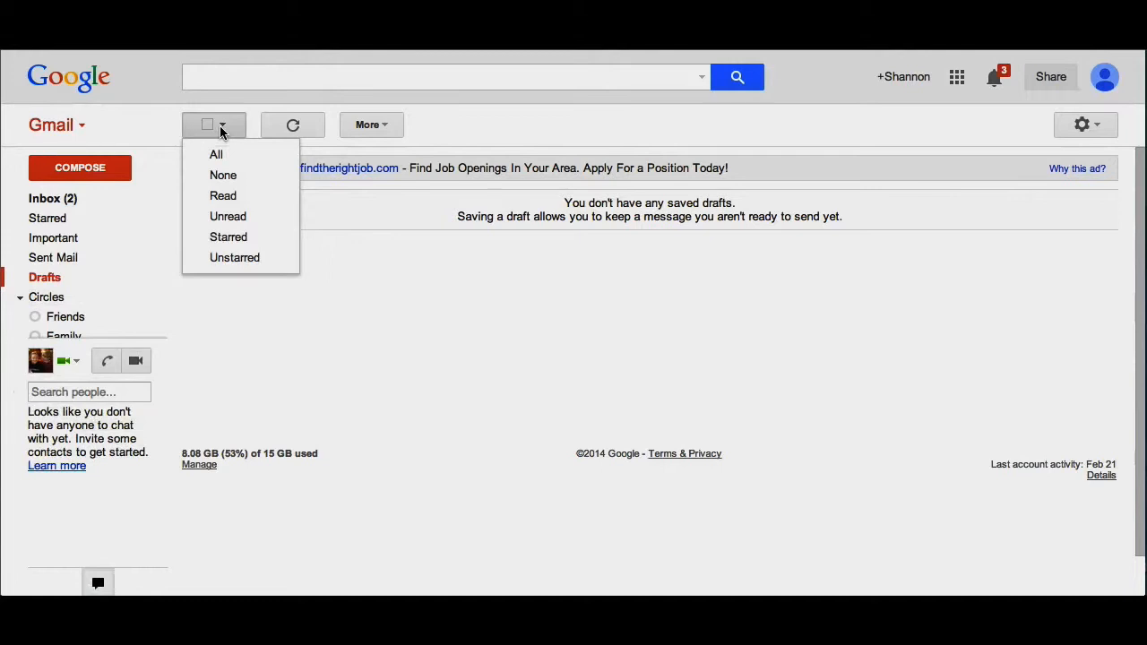
# - Refresh the mail view, return to the Inbox and open its More menu
pyautogui.click(299, 130)
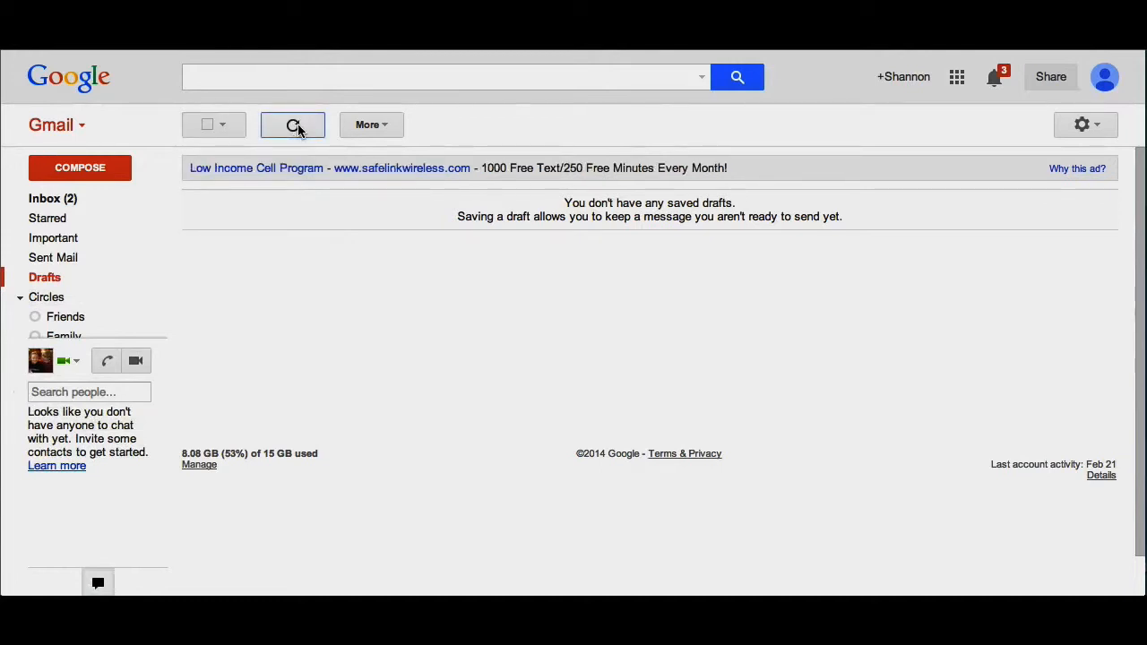
pyautogui.click(64, 202)
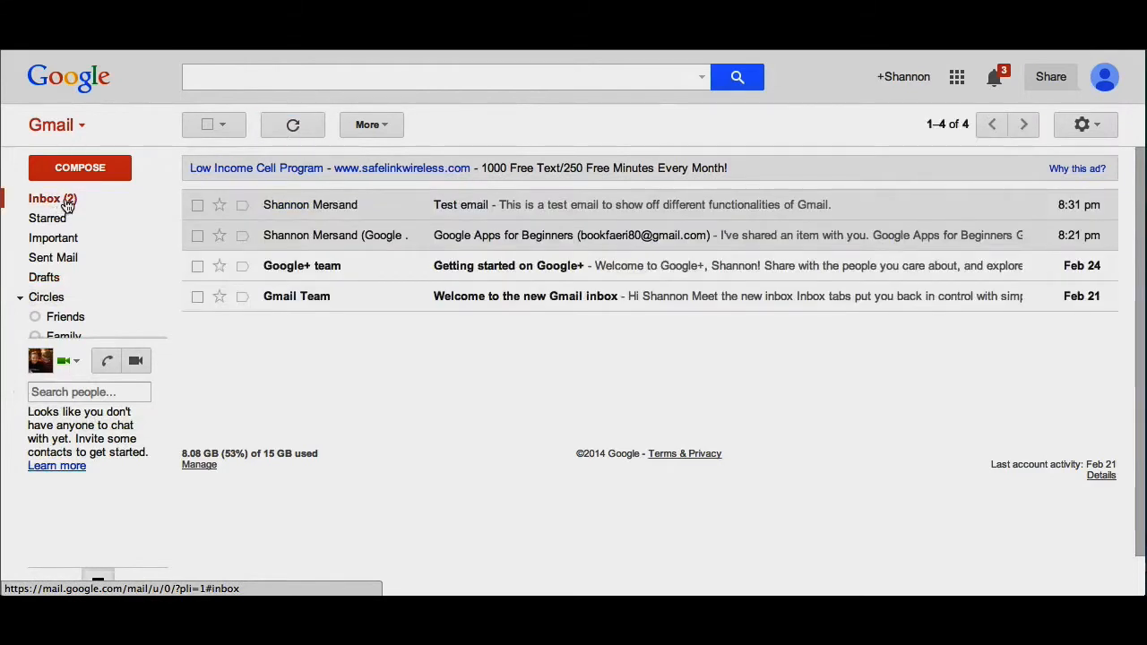
pyautogui.click(376, 127)
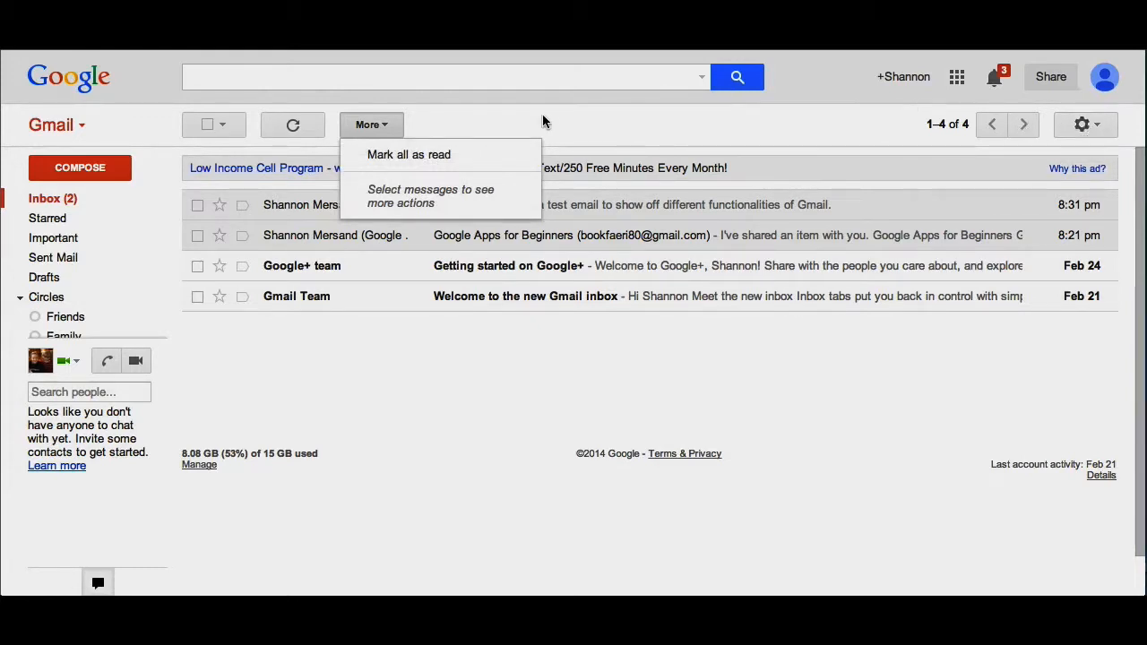
# - Check the Google Apps for Beginners message and review the Select dropdown options
pyautogui.click(437, 123)
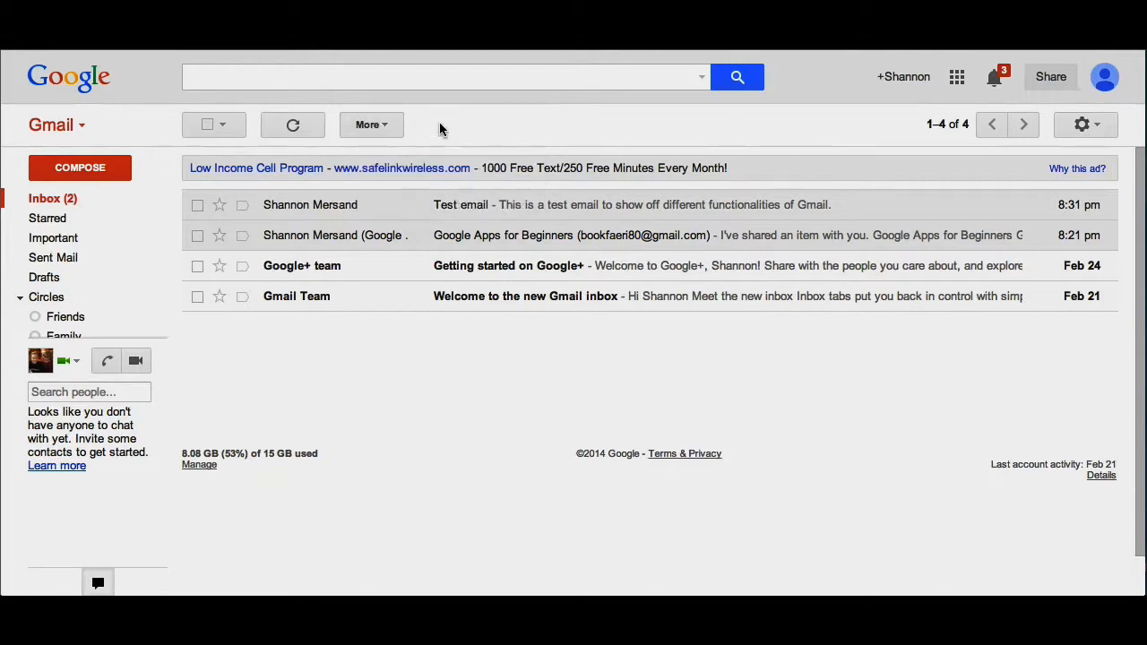
pyautogui.click(198, 235)
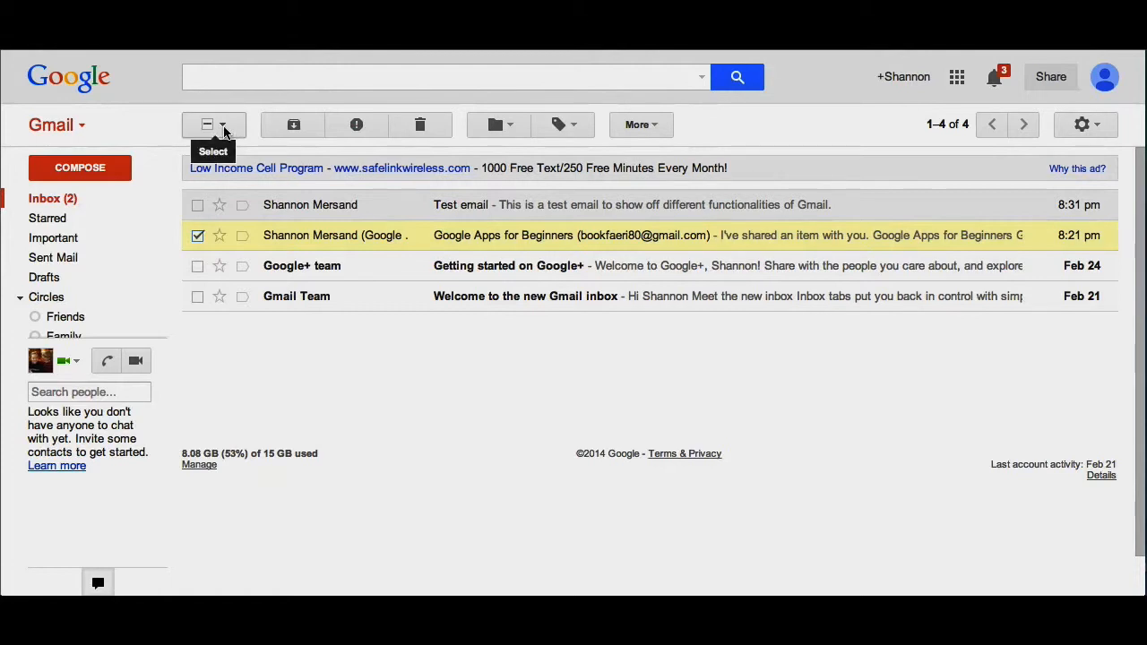
pyautogui.click(224, 133)
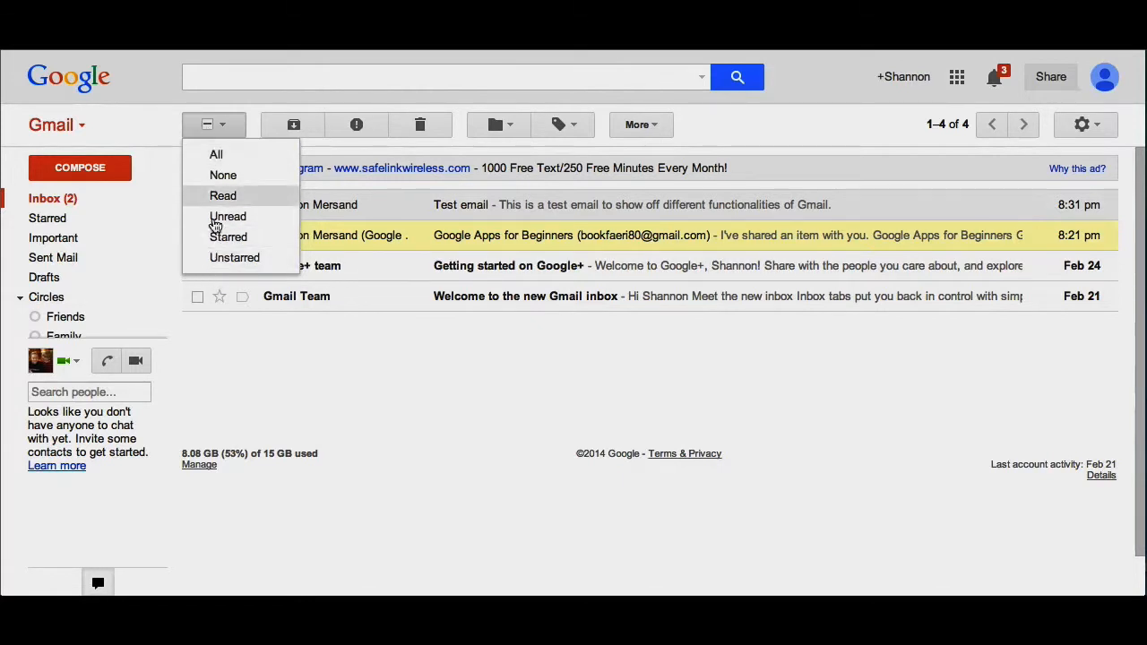
pyautogui.click(226, 134)
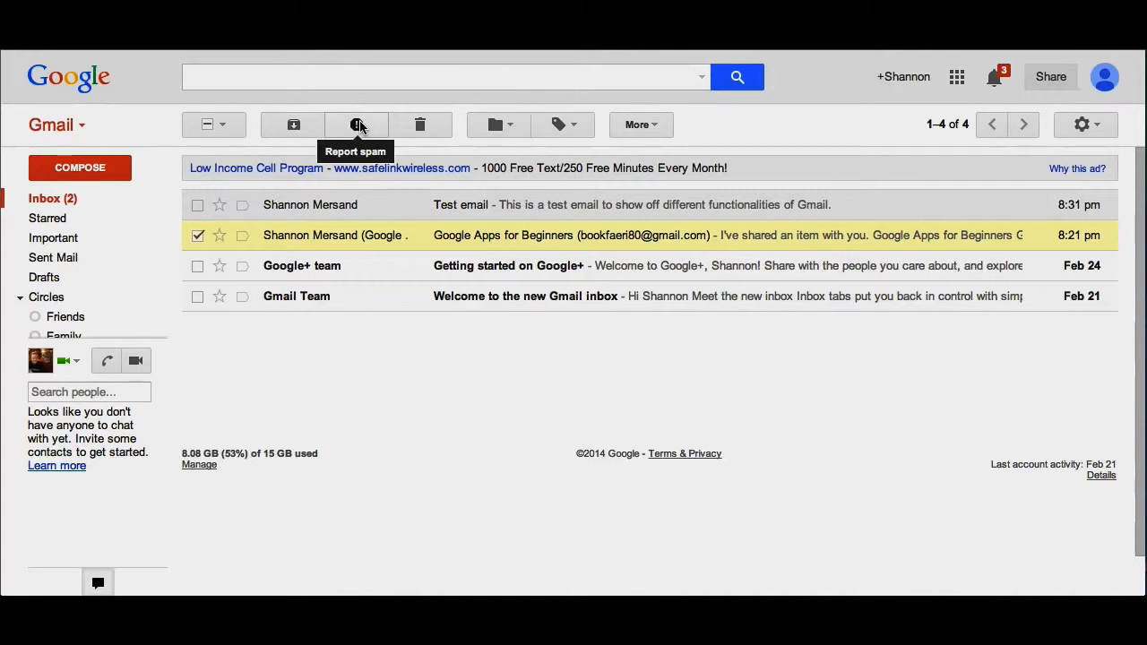
# - Review the Move to, Labels and More options for the checked message, then deselect it
pyautogui.click(509, 125)
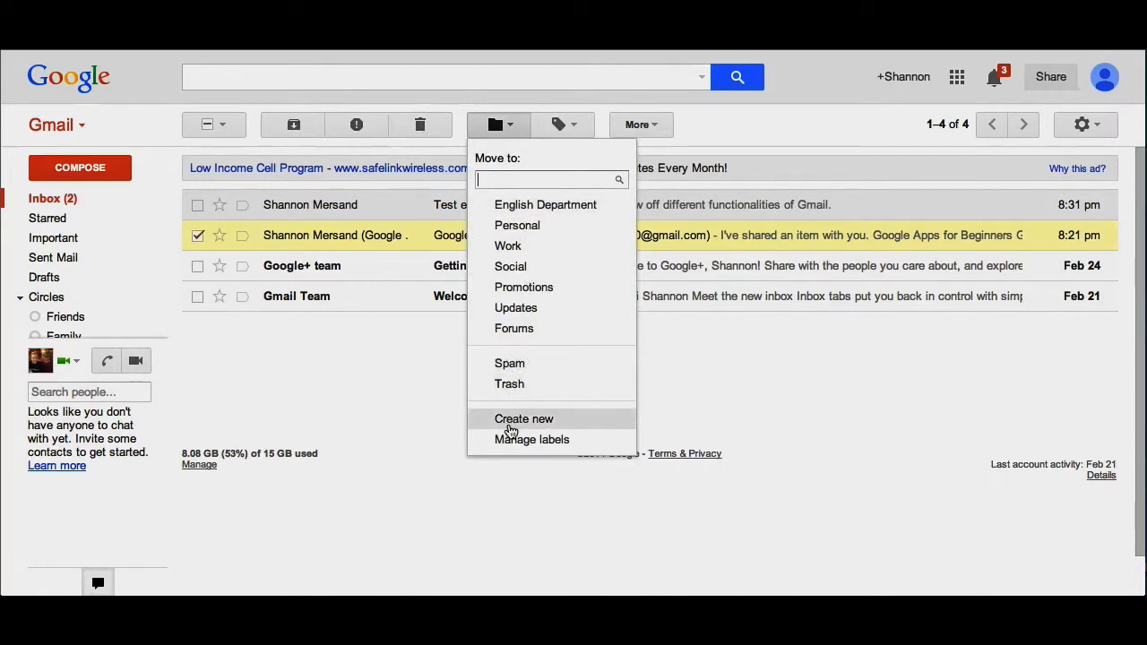
pyautogui.click(573, 128)
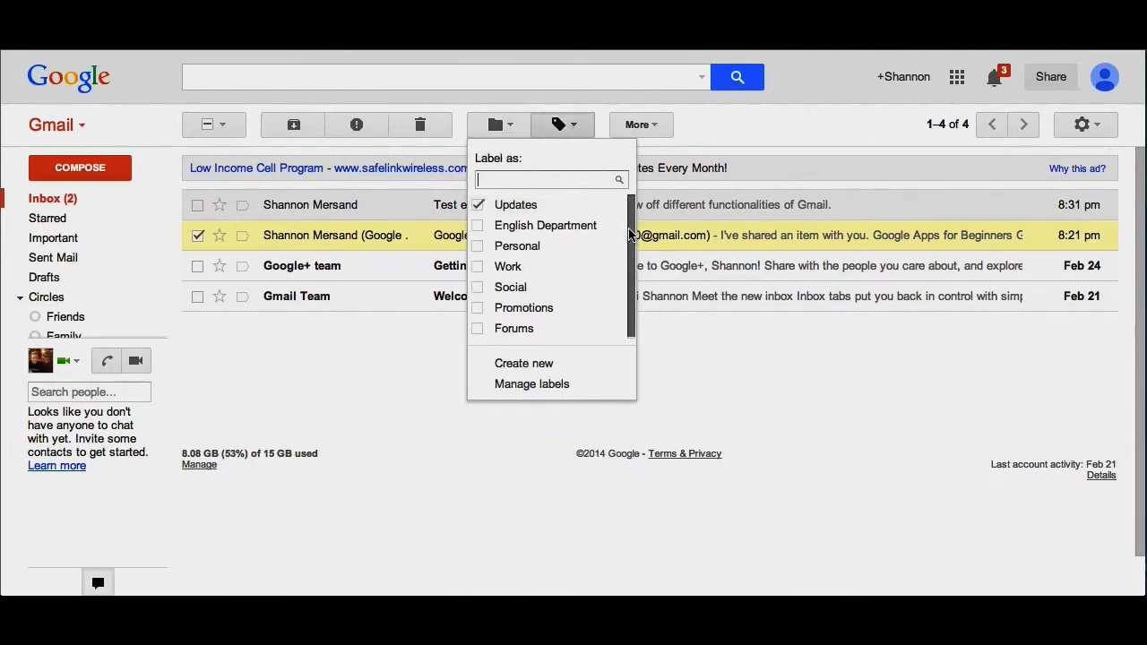
pyautogui.moveTo(629, 235)
pyautogui.mouseDown()
pyautogui.moveTo(629, 264)
pyautogui.moveTo(631, 240)
pyautogui.mouseUp()
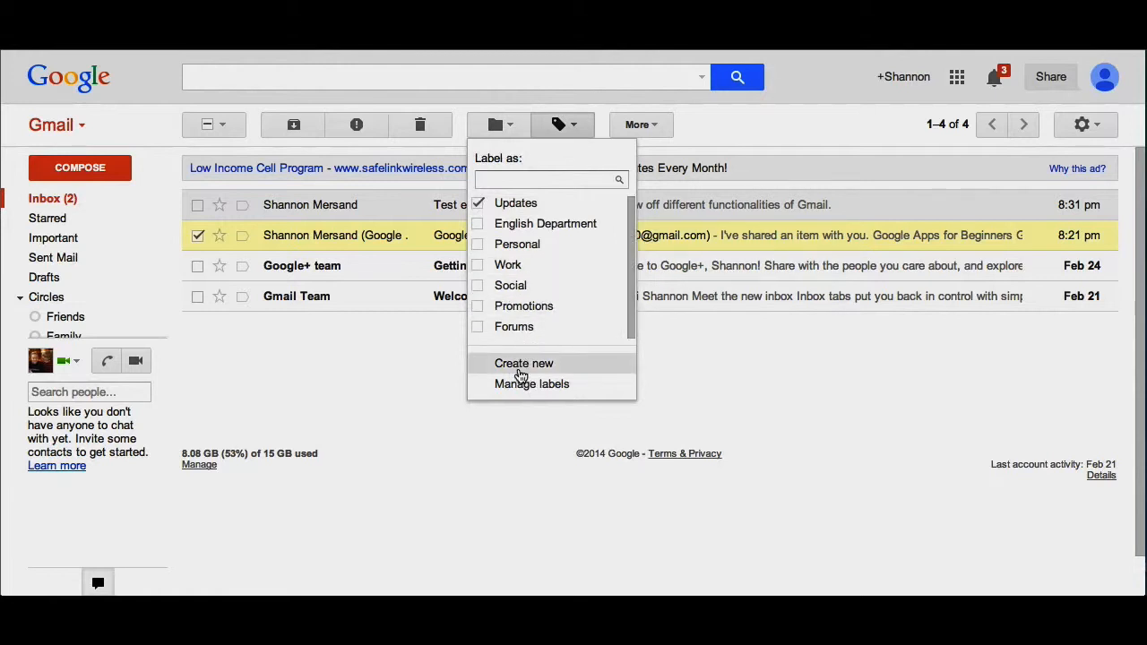
pyautogui.click(661, 128)
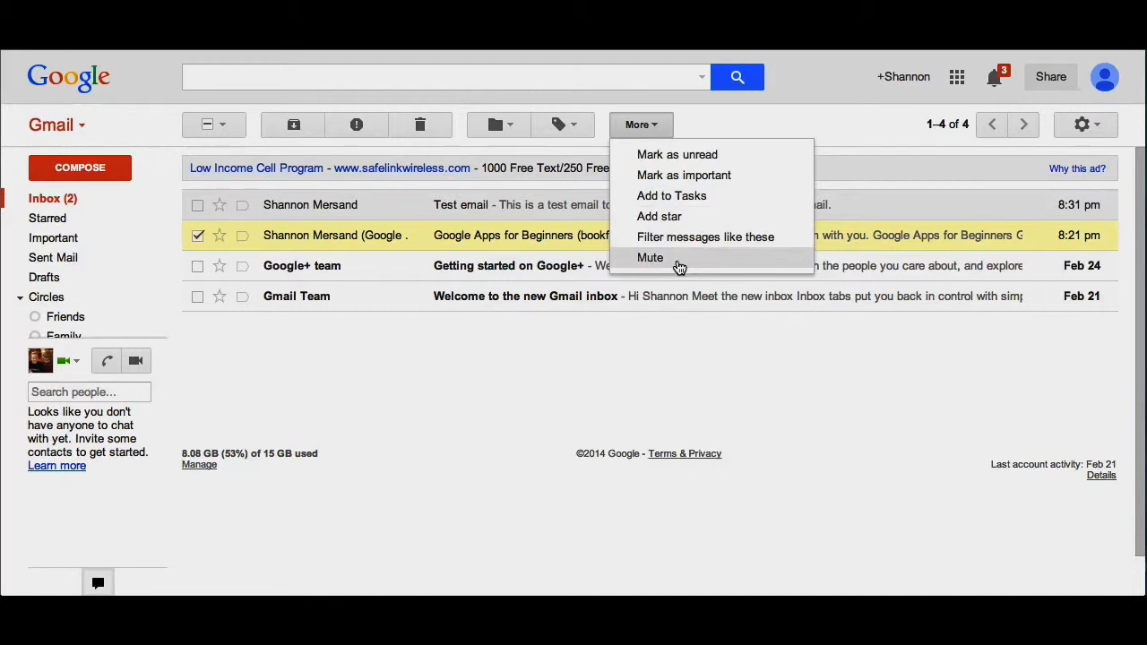
pyautogui.click(703, 364)
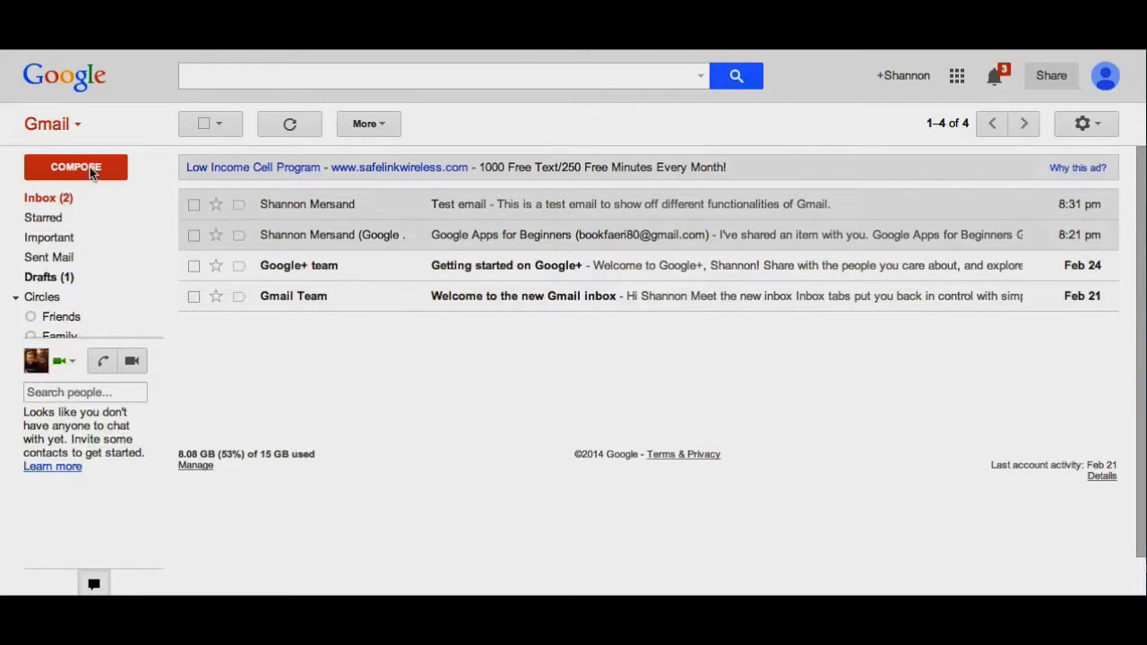
# - Compose a new message with the first recipient's e-mail in To and a second address in Cc
pyautogui.click(64, 166)
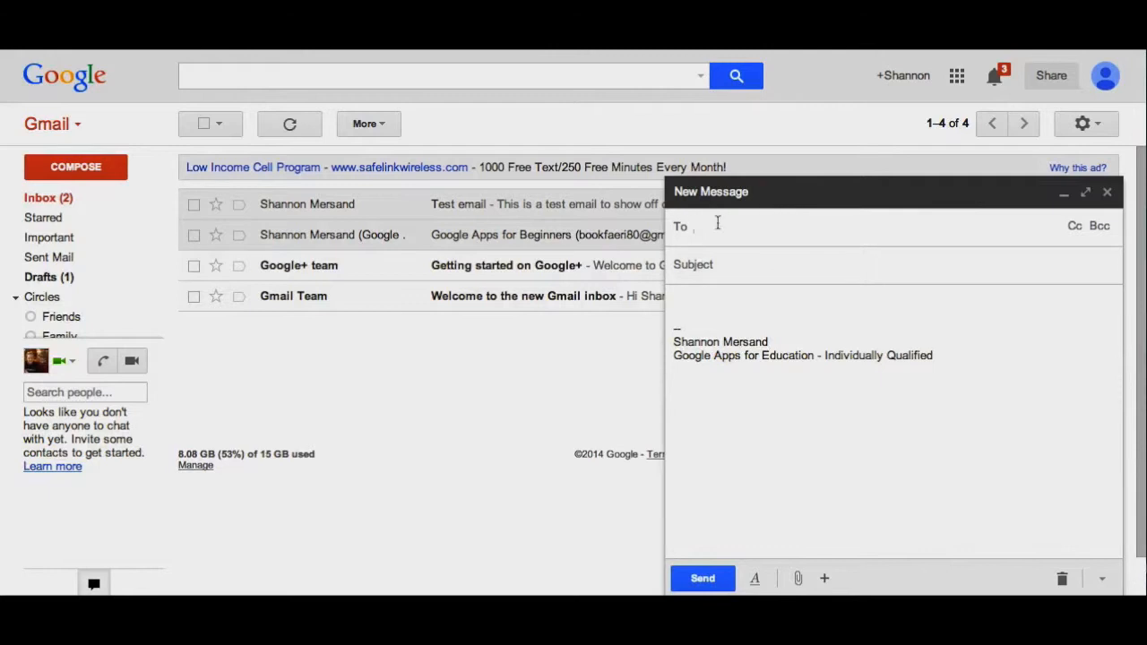
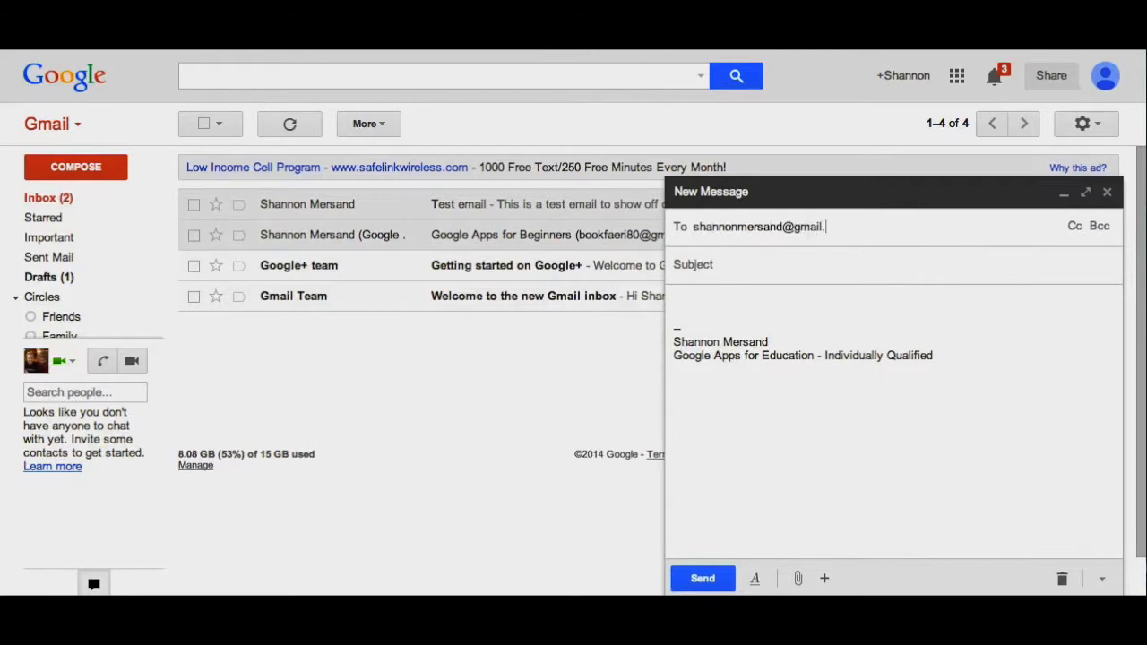
pyautogui.click(1074, 227)
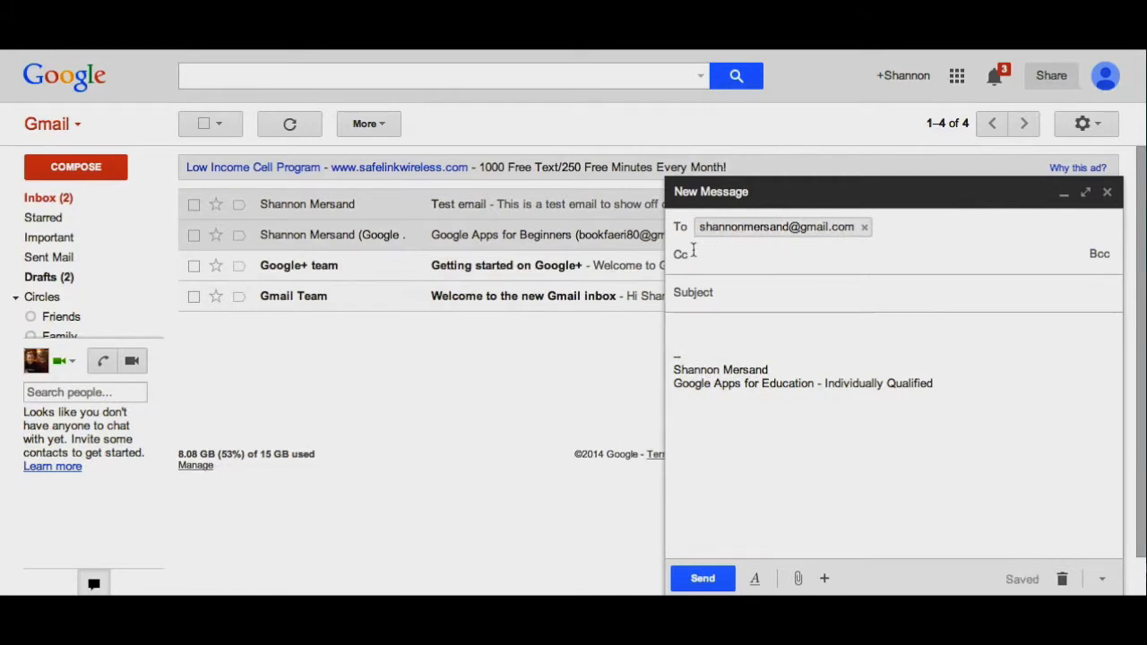
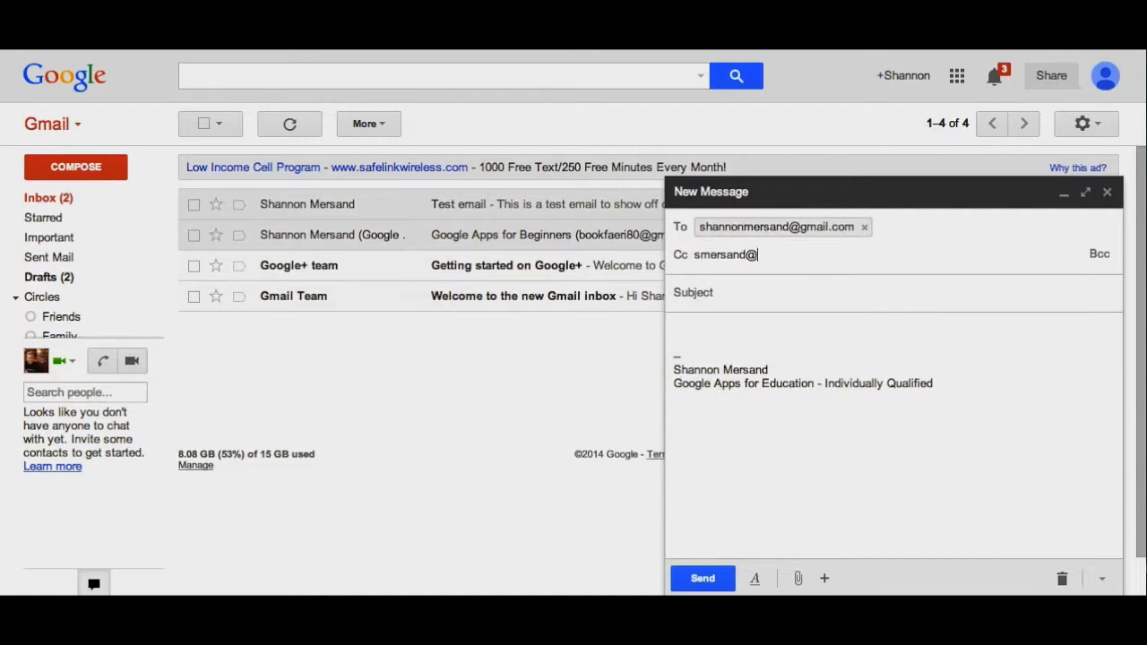
pyautogui.moveTo(874, 215)
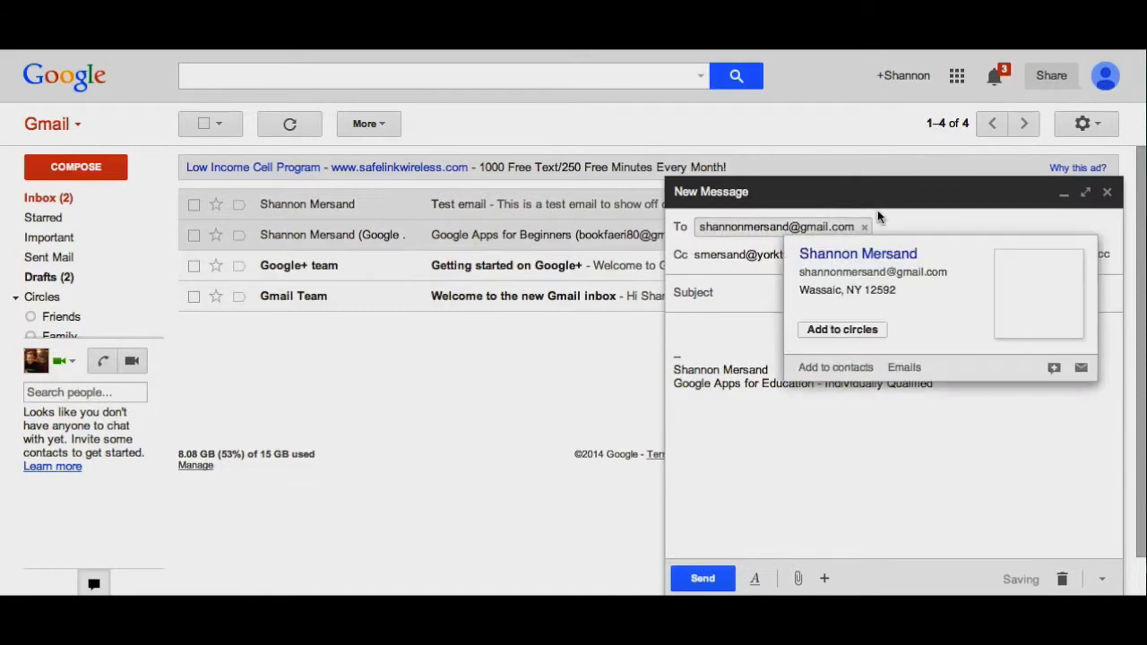
pyautogui.click(757, 294)
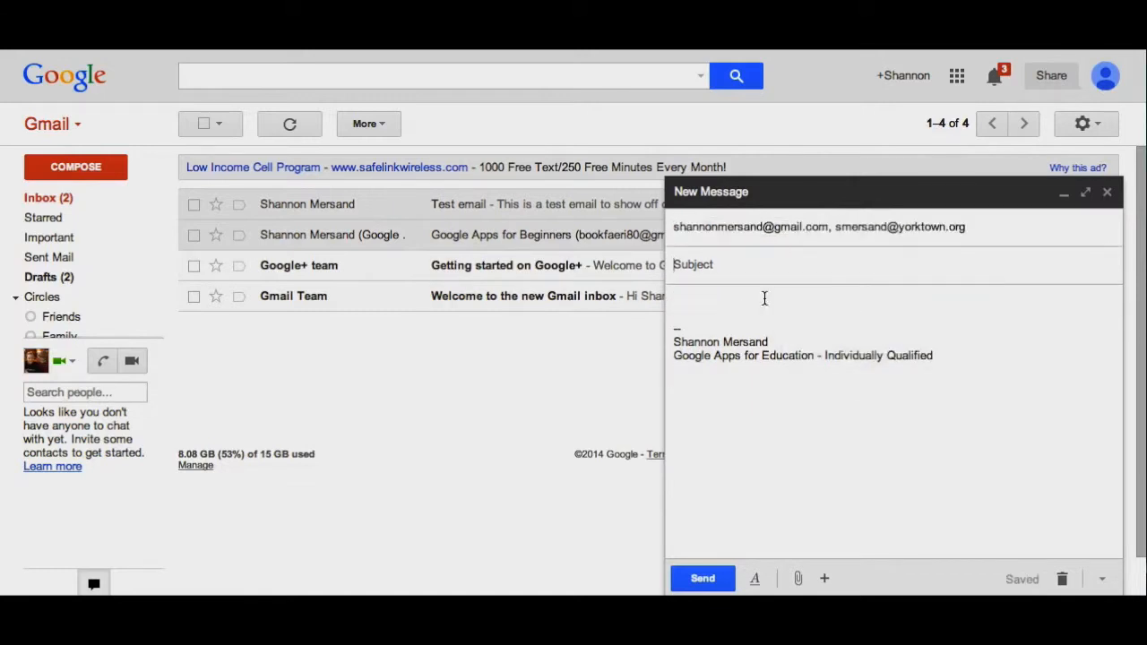
pyautogui.click(971, 233)
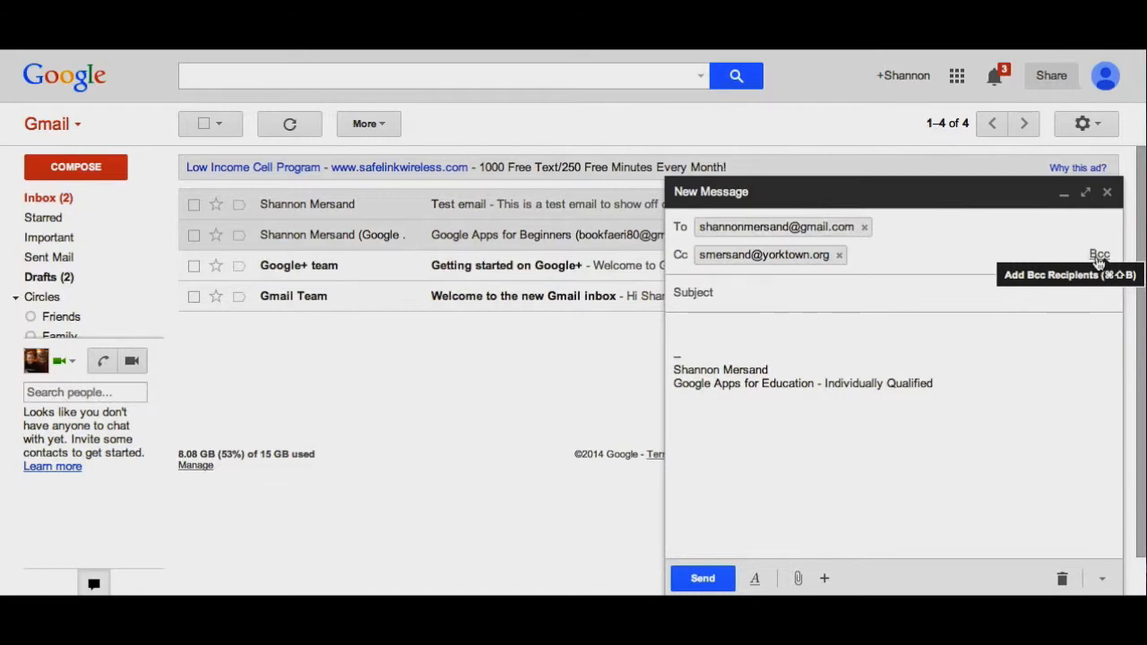
# - Give the draft subject 'Test email' and body 'This is a test email from my new email account.', then select the body text
pyautogui.click(690, 294)
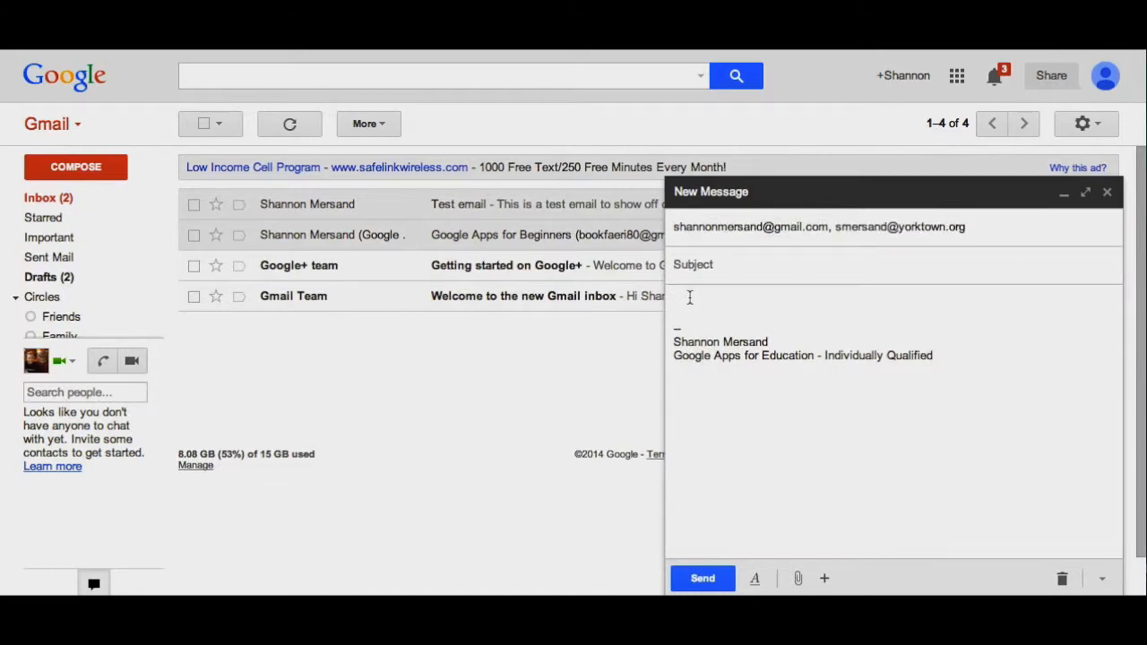
pyautogui.write('Test email')
pyautogui.click(695, 297)
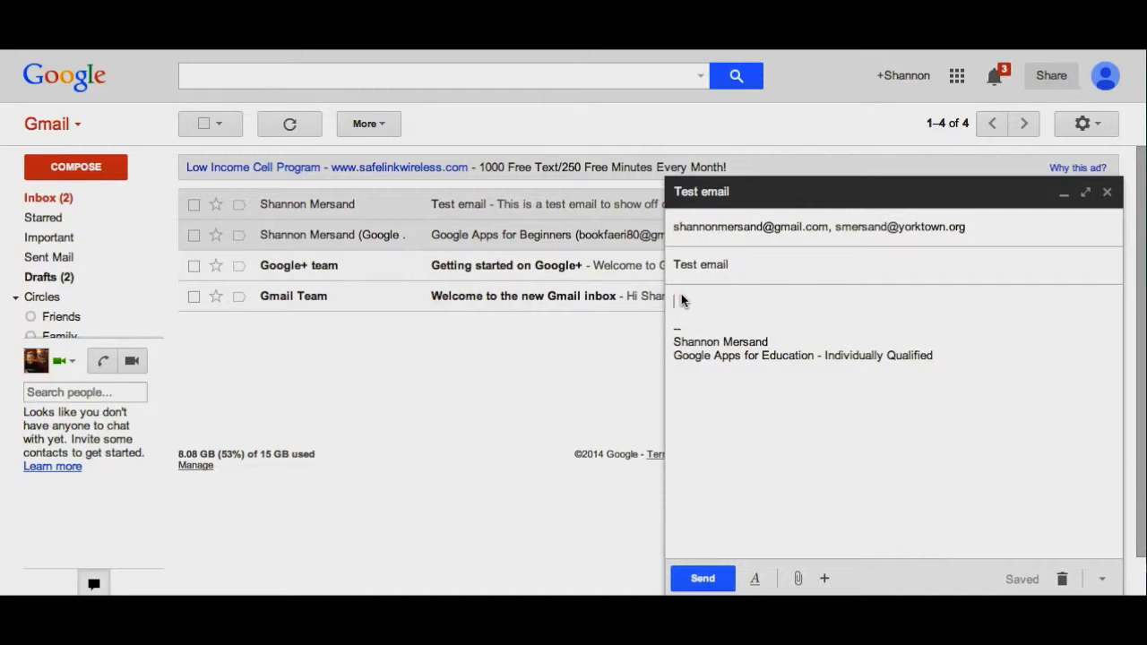
pyautogui.write('This is a test email from my new email account.')
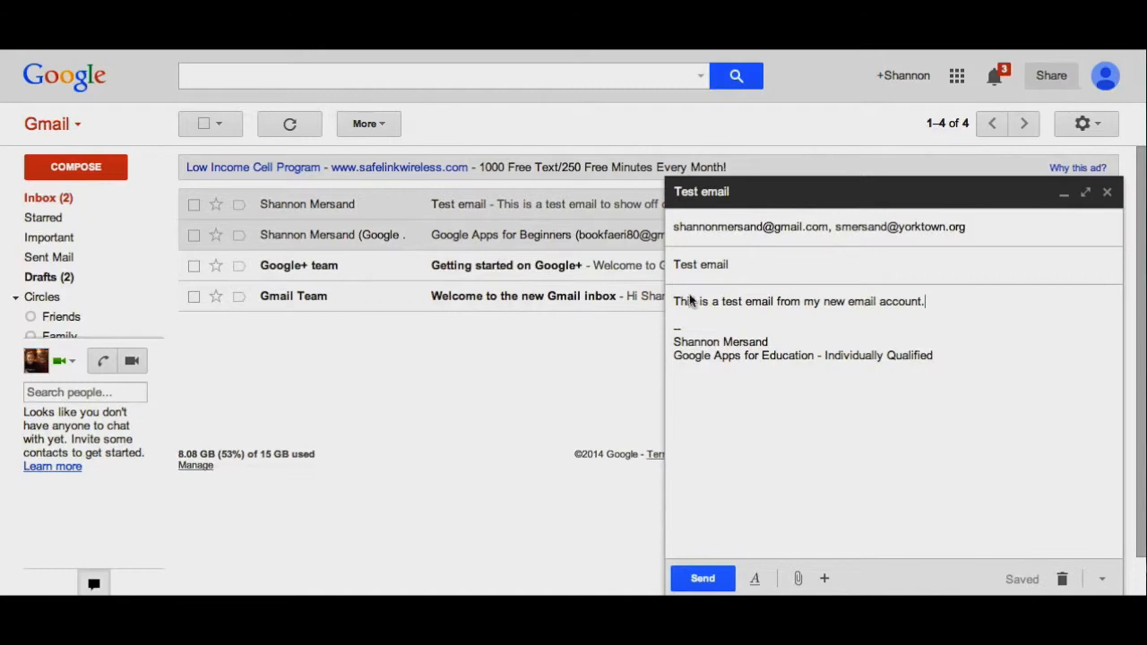
pyautogui.moveTo(928, 305); pyautogui.dragTo(668, 302)
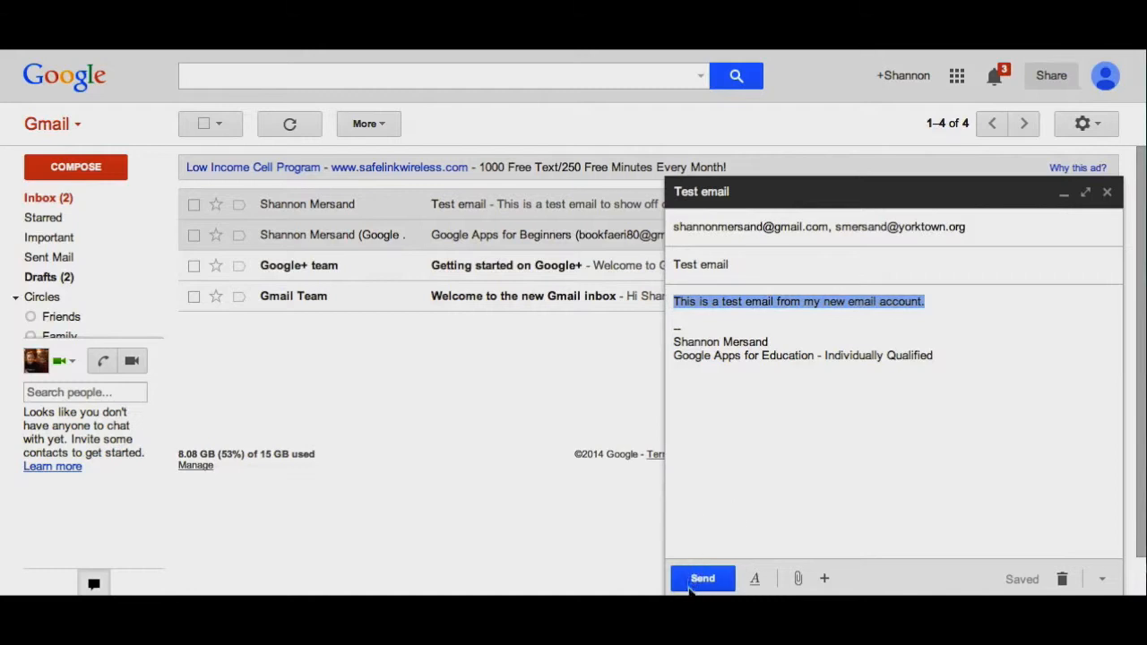
# - Try Comic Sans MS and Trebuchet MS fonts, then Huge and Normal sizes on the body line
pyautogui.click(757, 578)
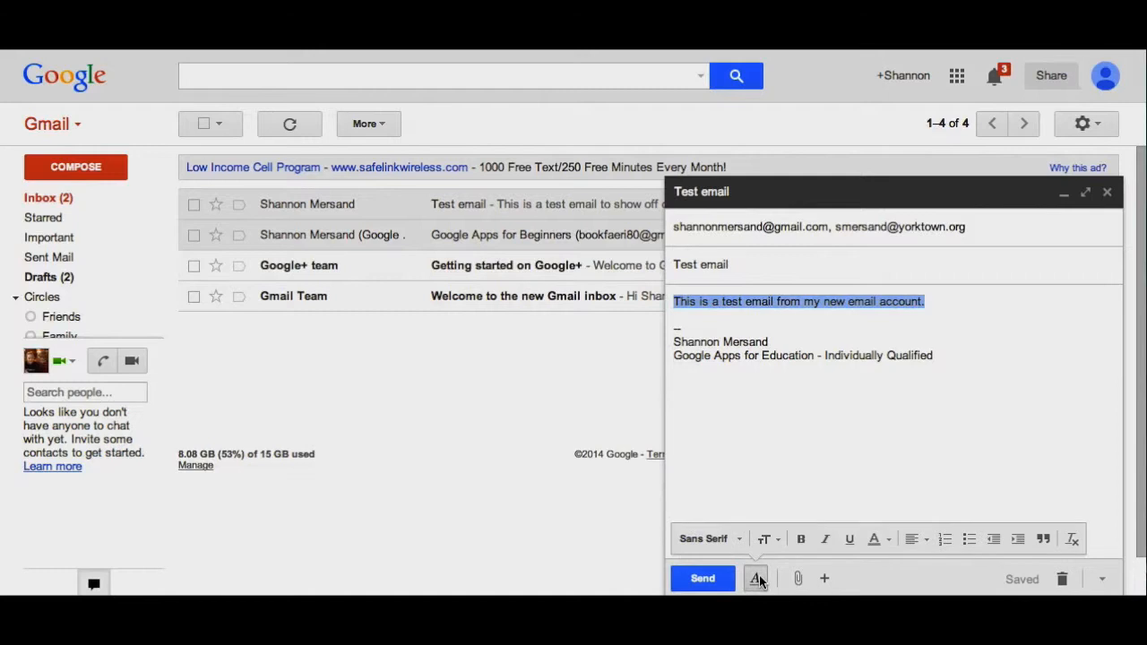
pyautogui.click(735, 540)
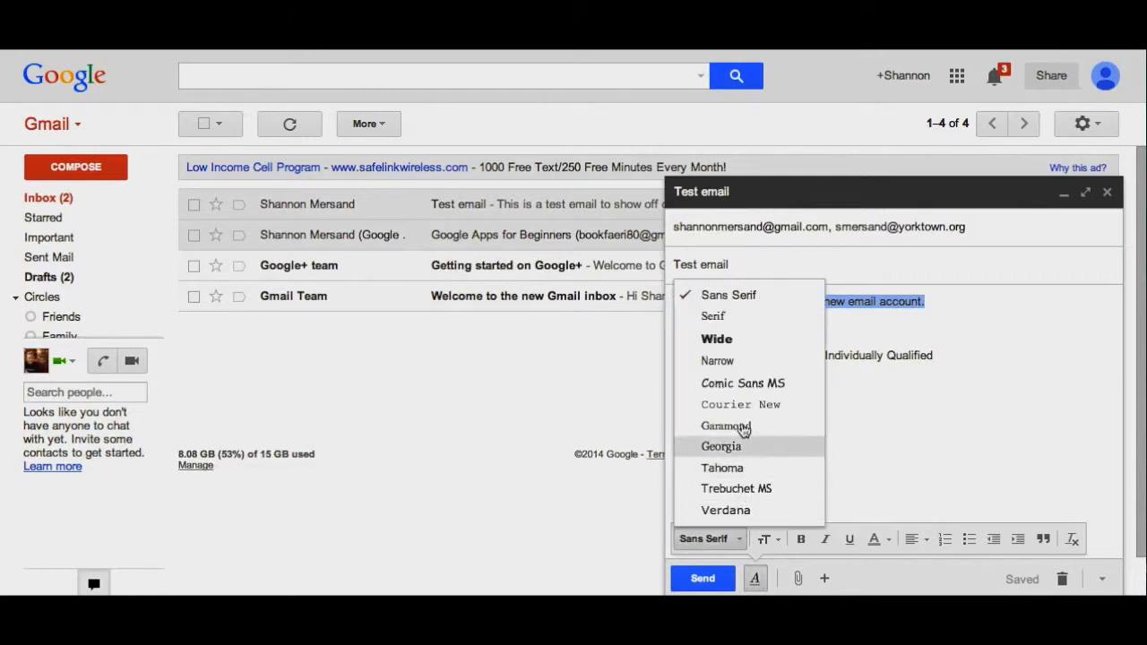
pyautogui.click(743, 385)
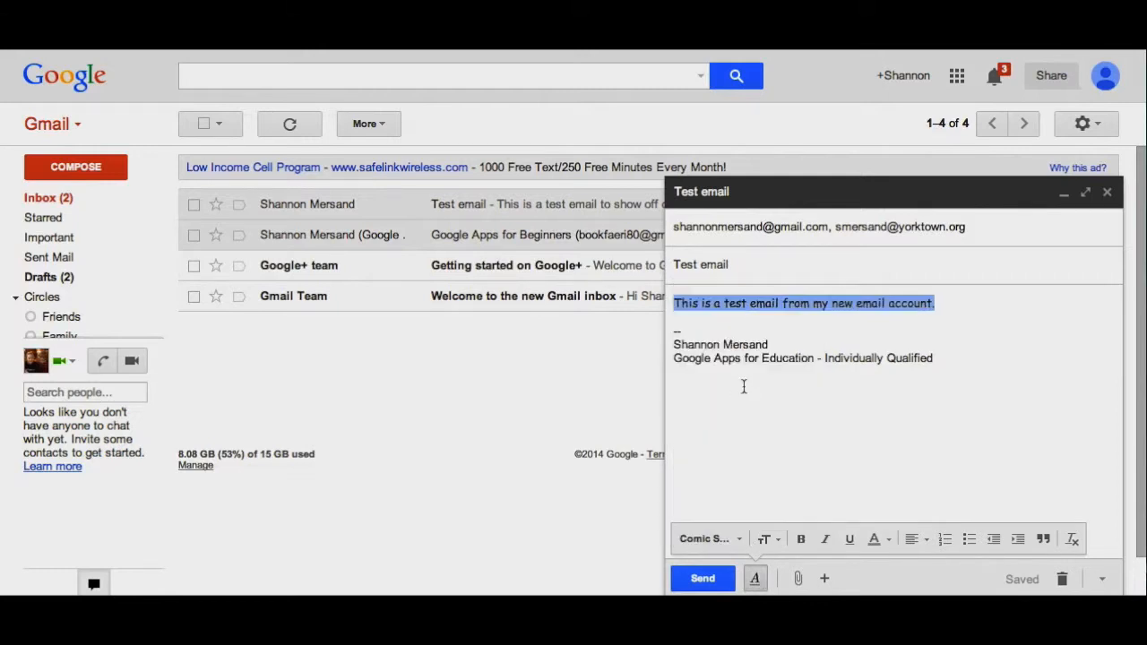
pyautogui.click(731, 537)
pyautogui.click(724, 490)
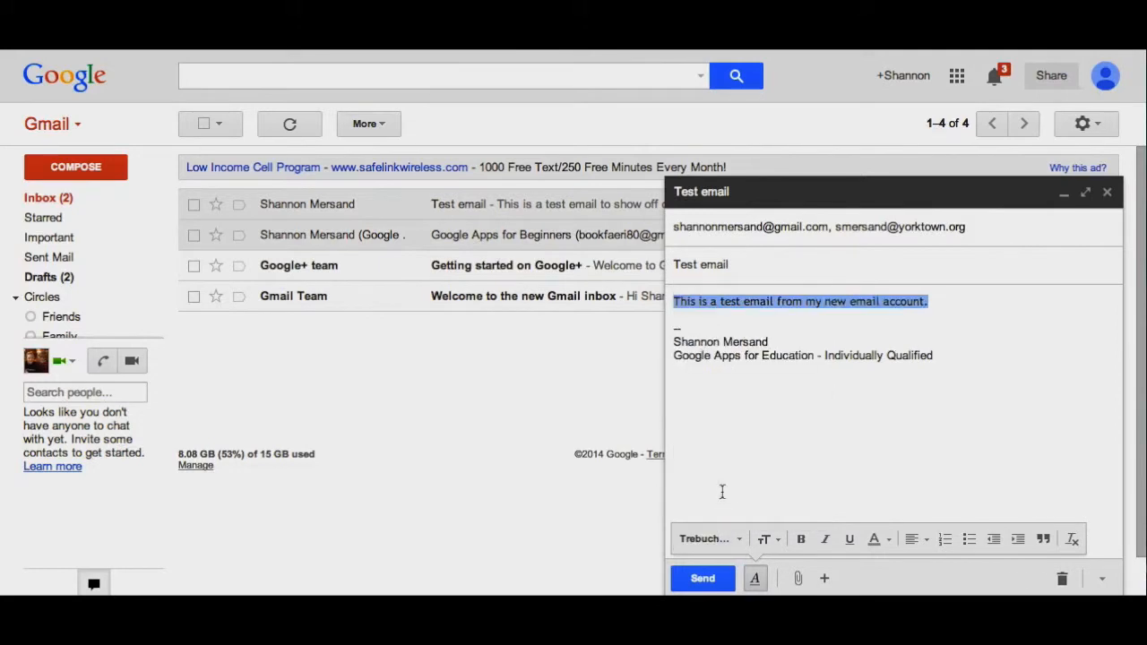
pyautogui.click(772, 540)
pyautogui.click(799, 500)
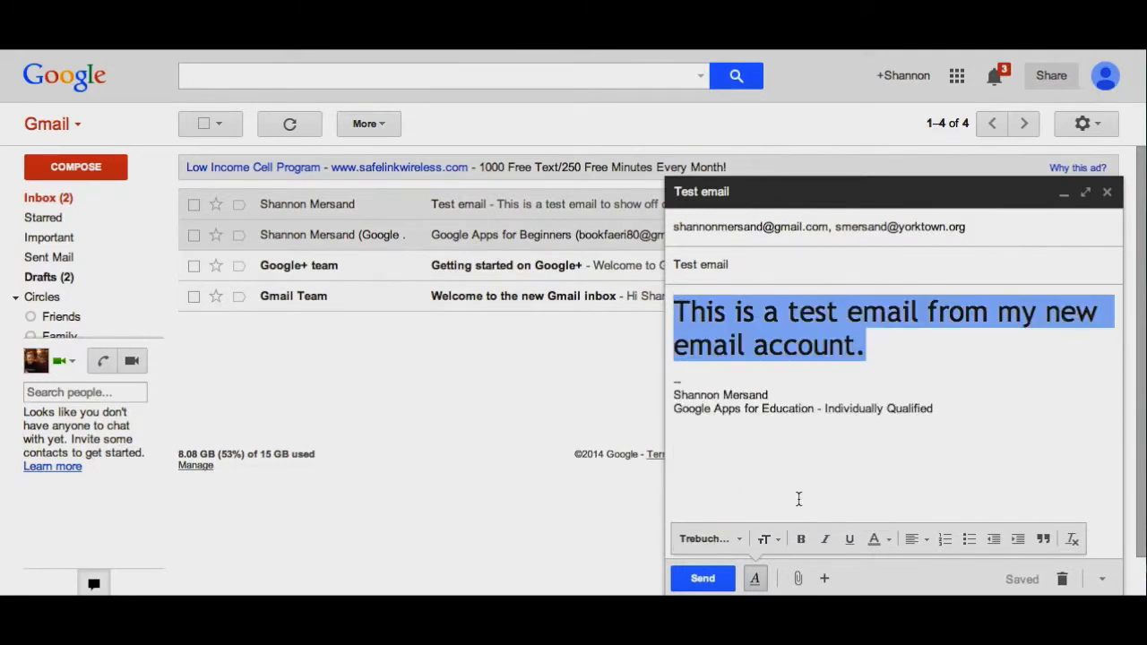
pyautogui.click(760, 542)
pyautogui.click(795, 441)
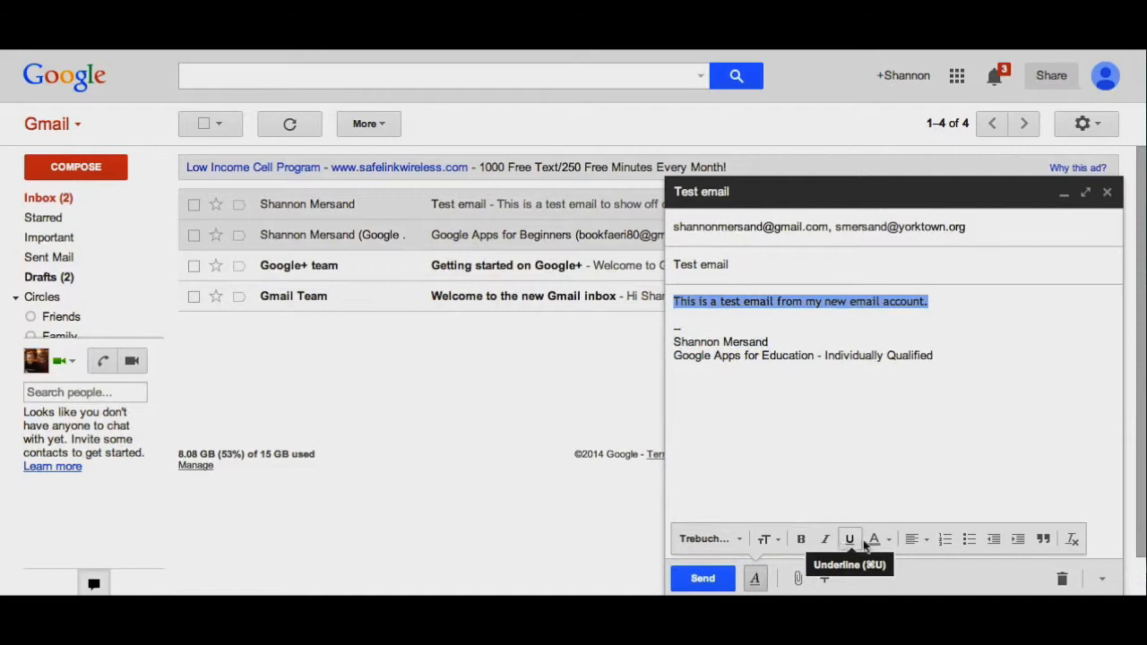
# - Apply a purple background and light red text, then remove all formatting from the body line
pyautogui.click(887, 542)
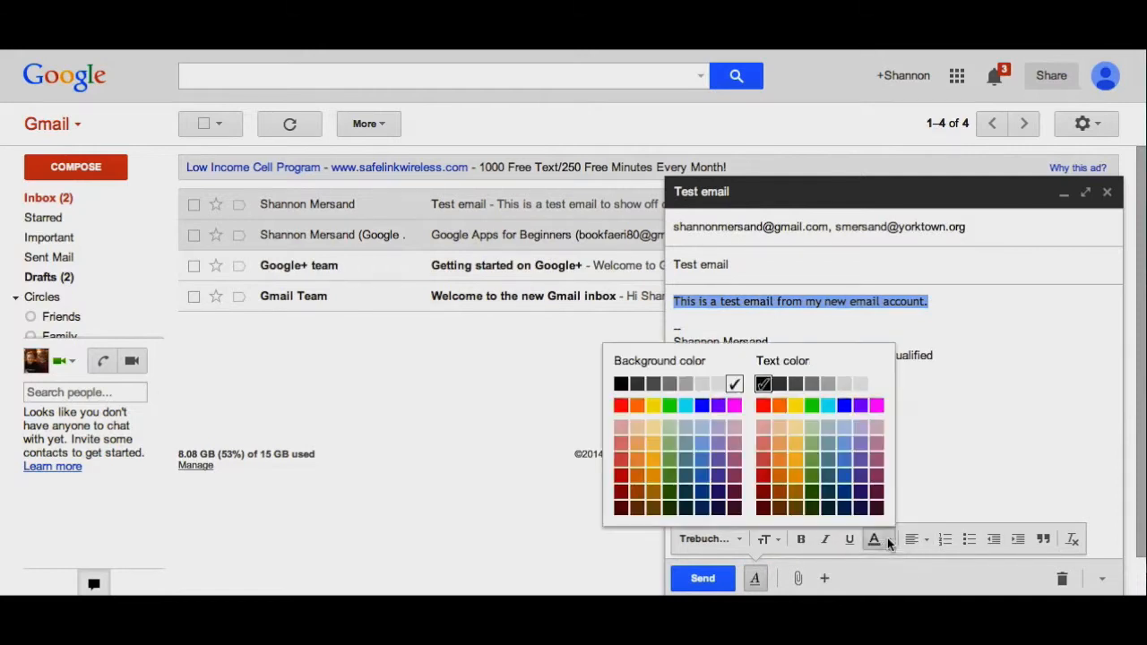
pyautogui.click(734, 405)
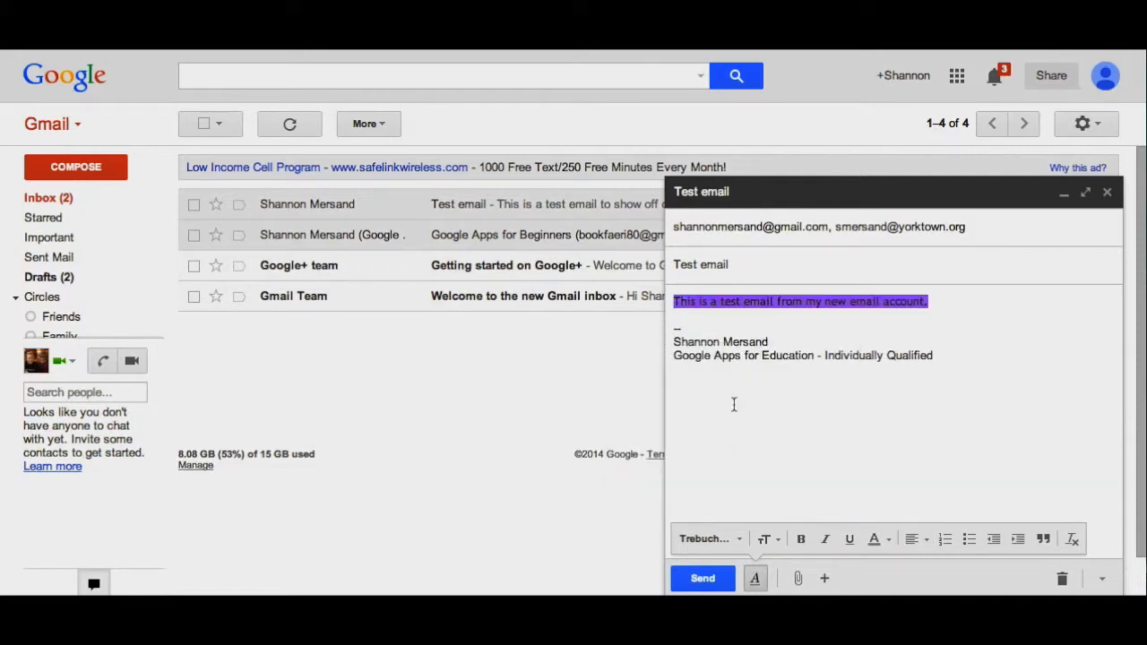
pyautogui.click(886, 541)
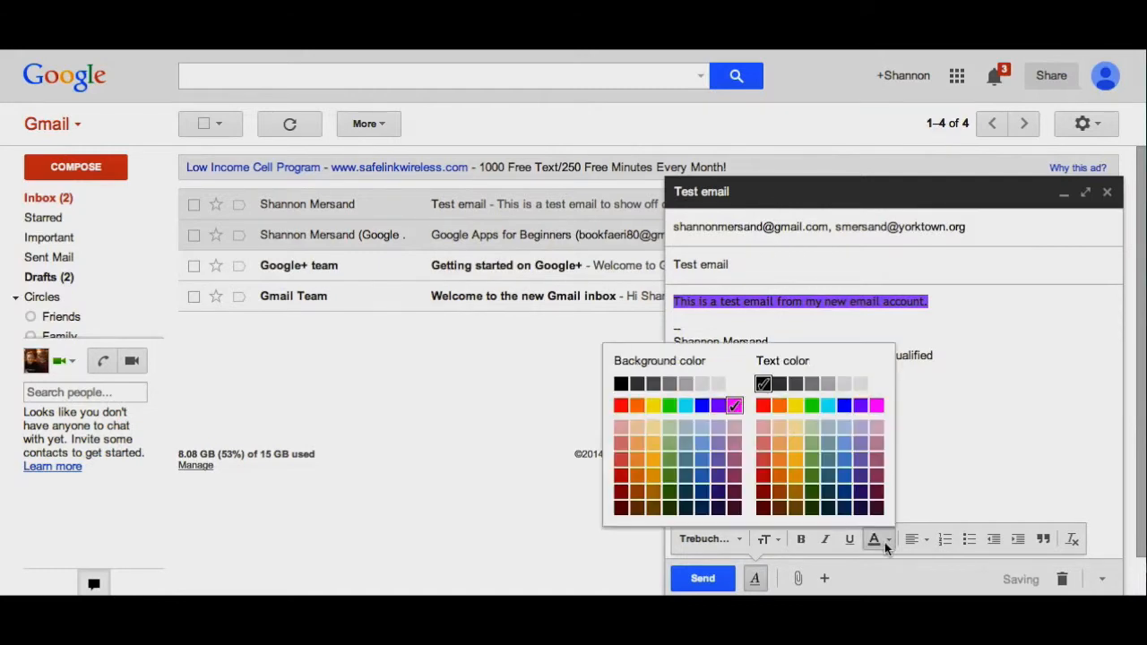
pyautogui.click(765, 443)
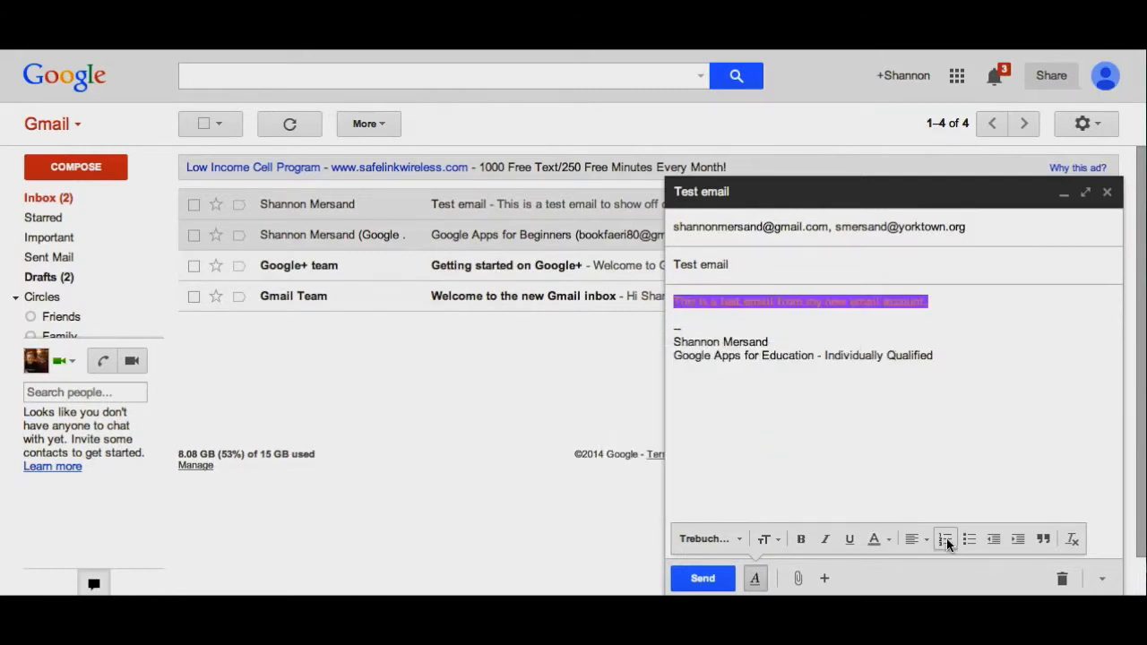
pyautogui.click(920, 541)
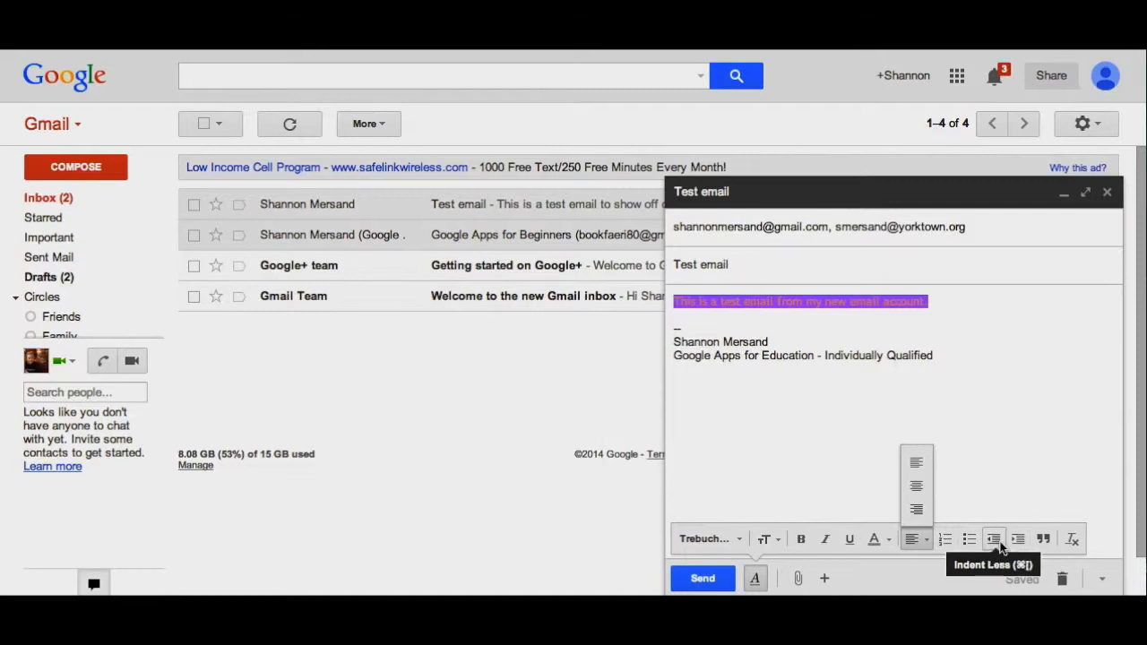
pyautogui.click(1071, 540)
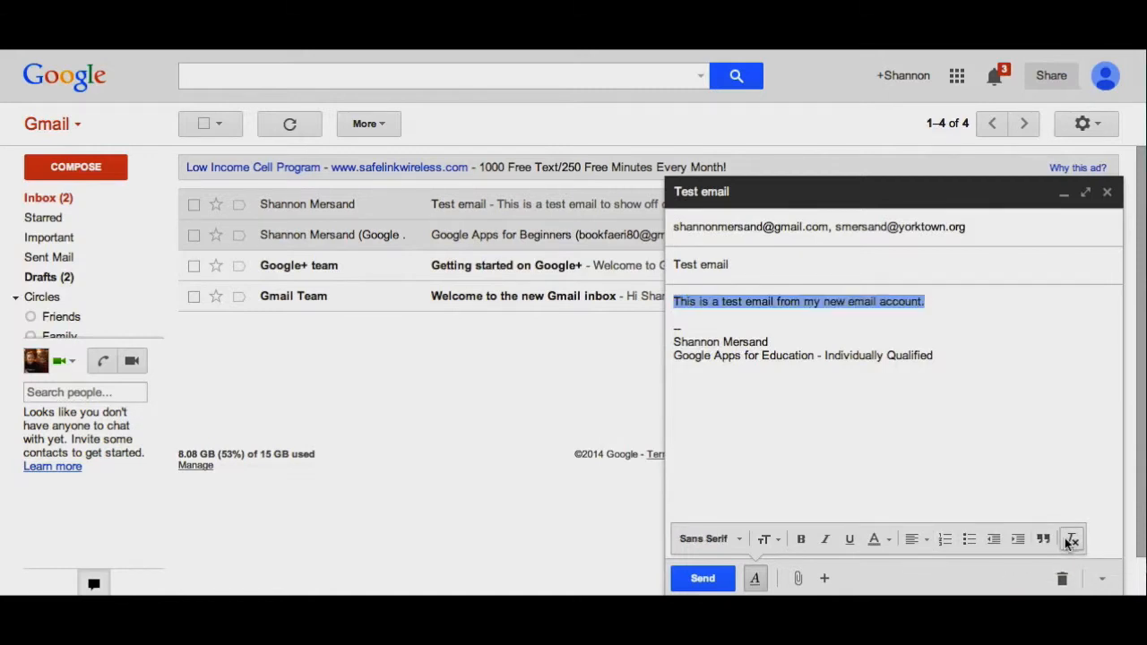
pyautogui.moveTo(798, 582)
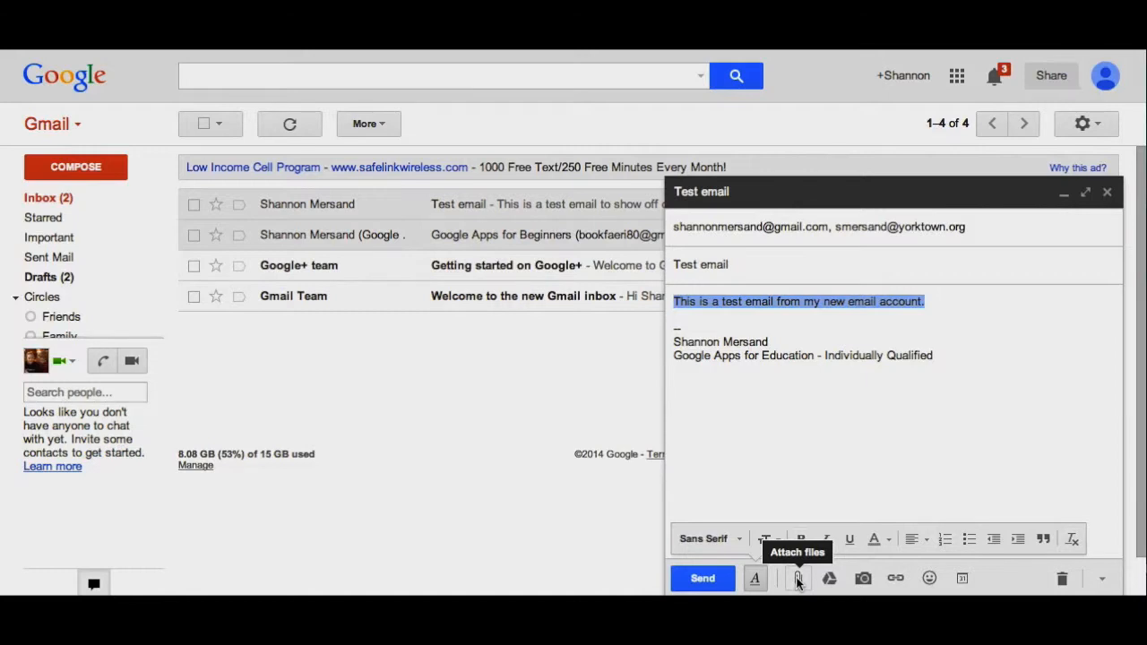
# - Attach Mersand Portfolio.pdf from the computer, then browse My Drive and cancel the Drive picker
pyautogui.click(797, 580)
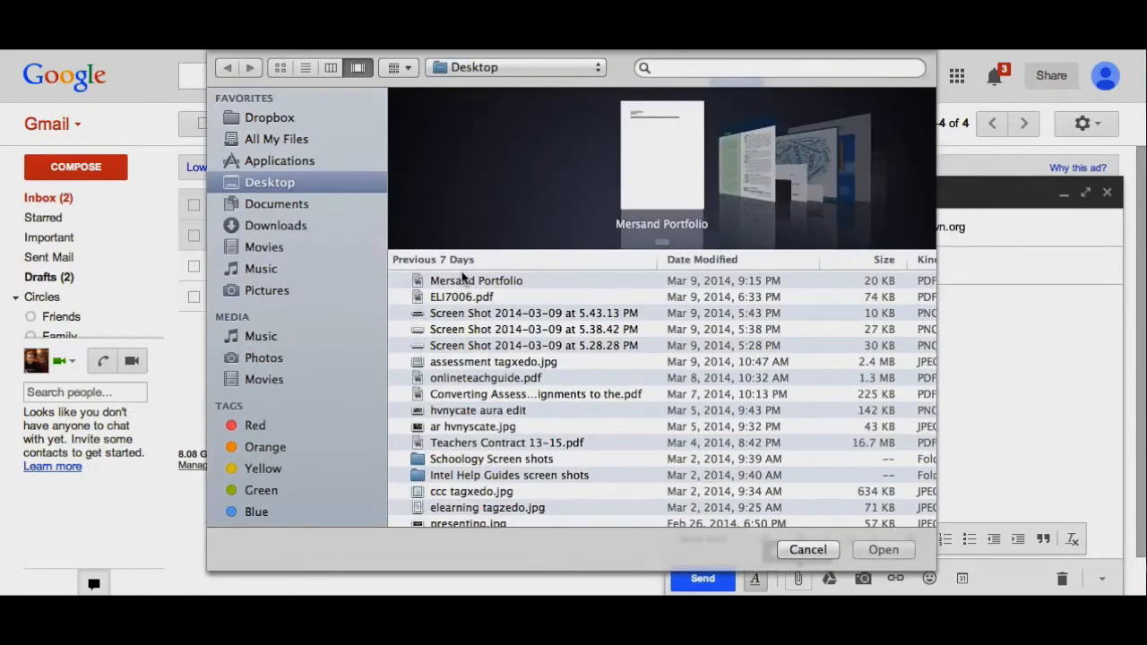
pyautogui.doubleClick(465, 281)
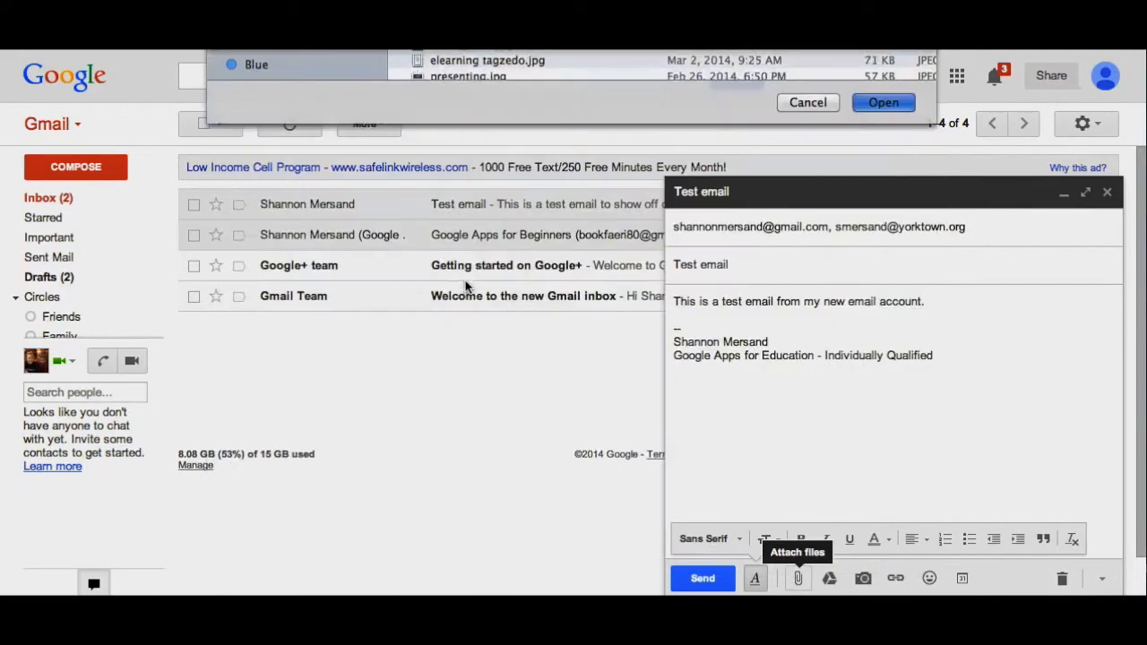
pyautogui.moveTo(814, 585)
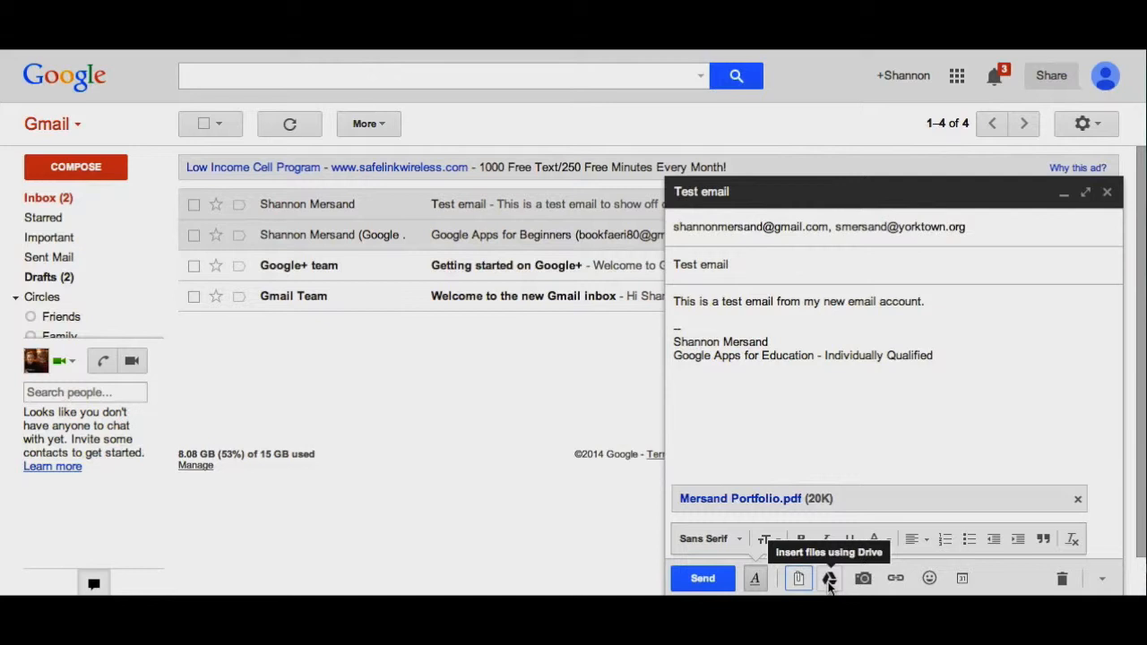
pyautogui.click(829, 580)
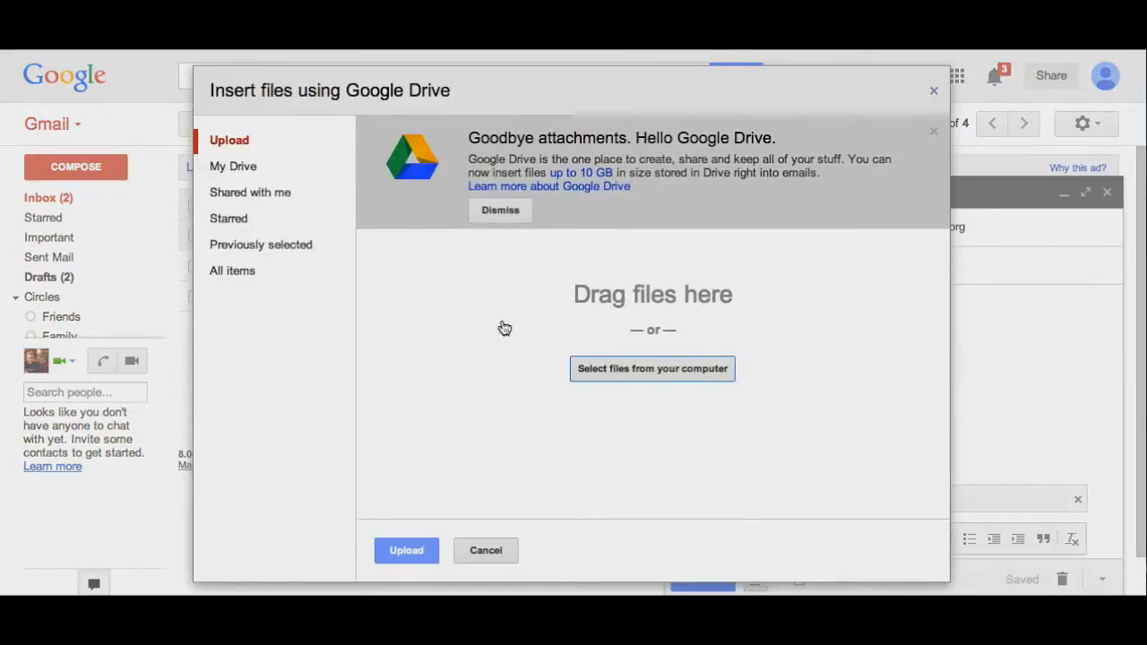
pyautogui.click(246, 172)
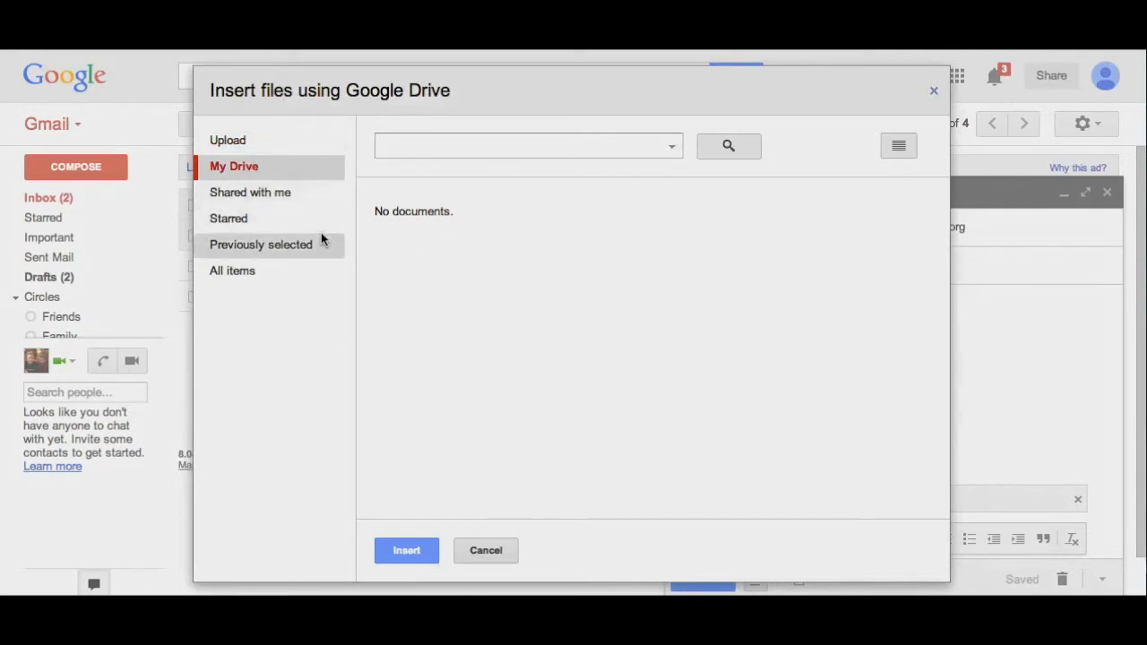
pyautogui.click(478, 549)
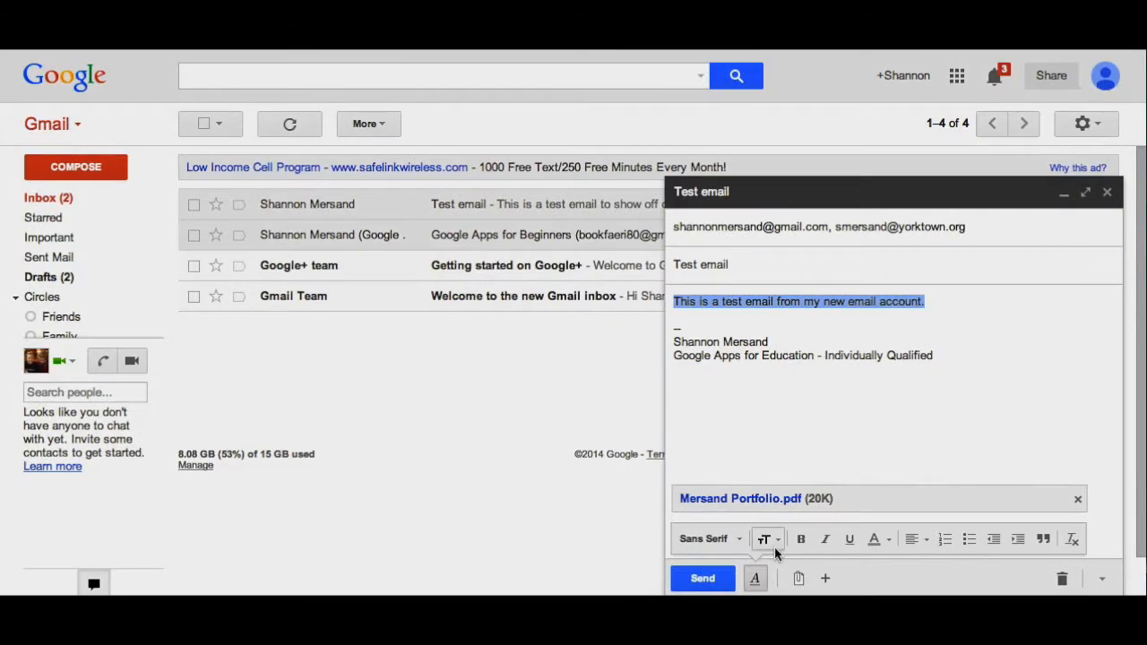
# - Open the insert-image dialog and cancel it without adding an image
pyautogui.moveTo(825, 578)
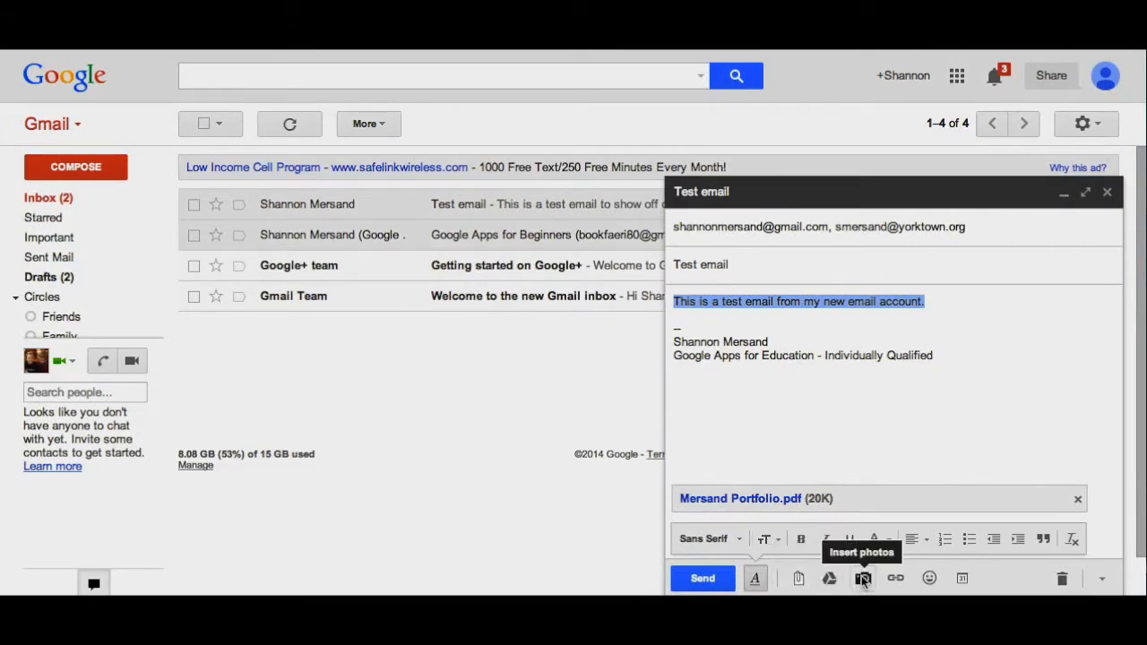
pyautogui.click(862, 578)
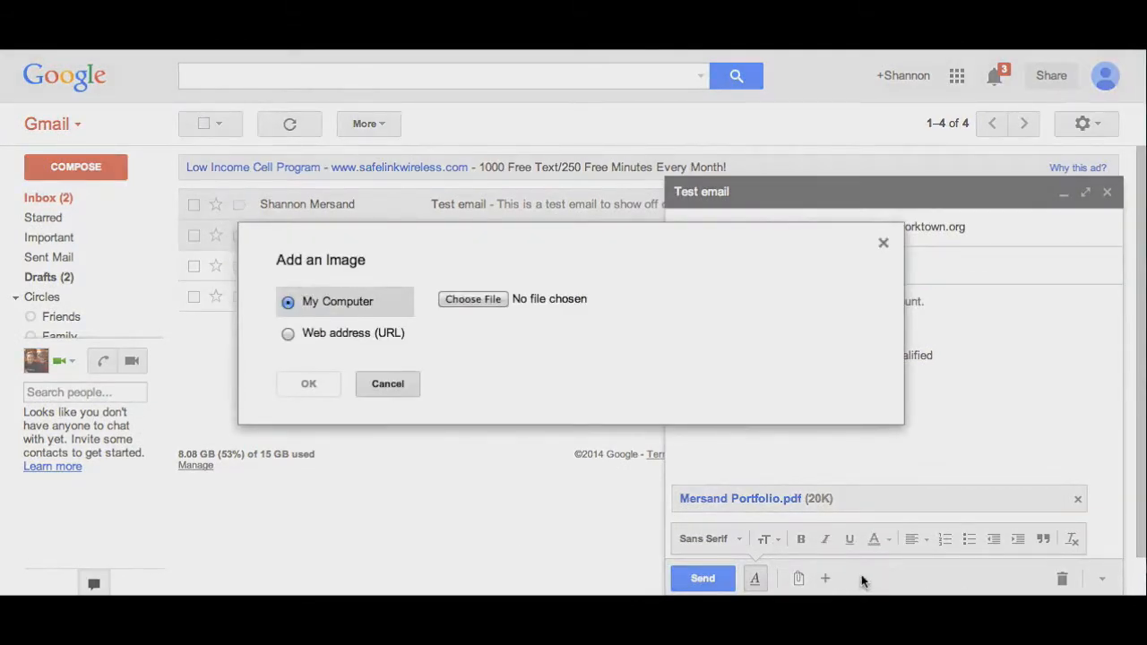
pyautogui.click(388, 383)
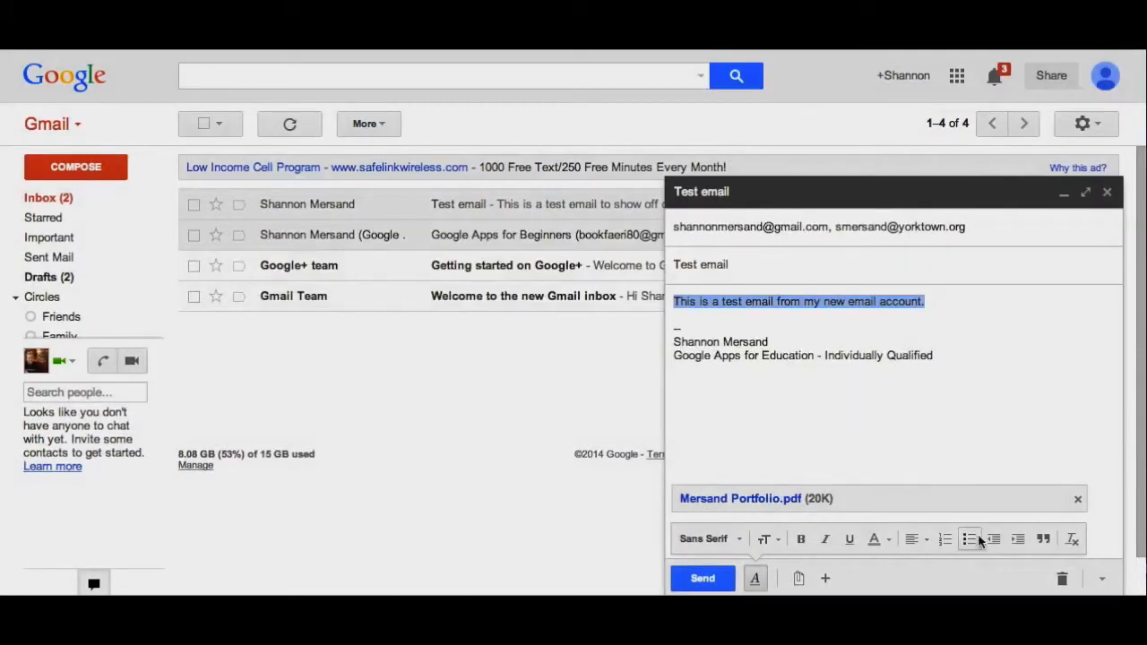
# - Insert the green wrench emoji into the message body
pyautogui.moveTo(822, 580)
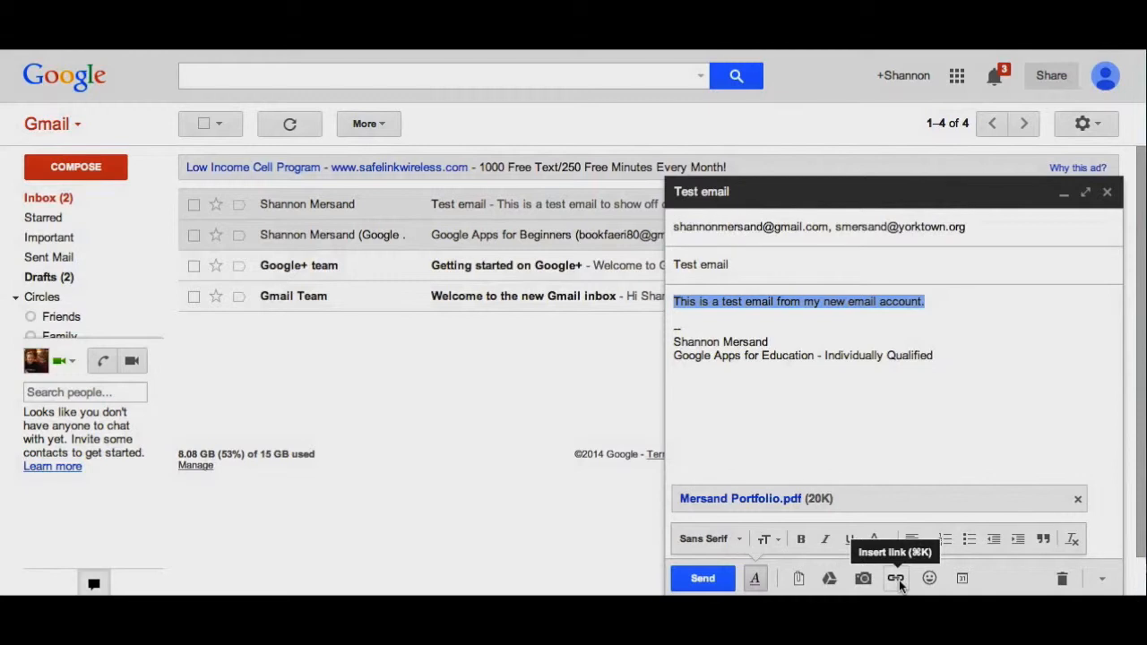
pyautogui.click(924, 579)
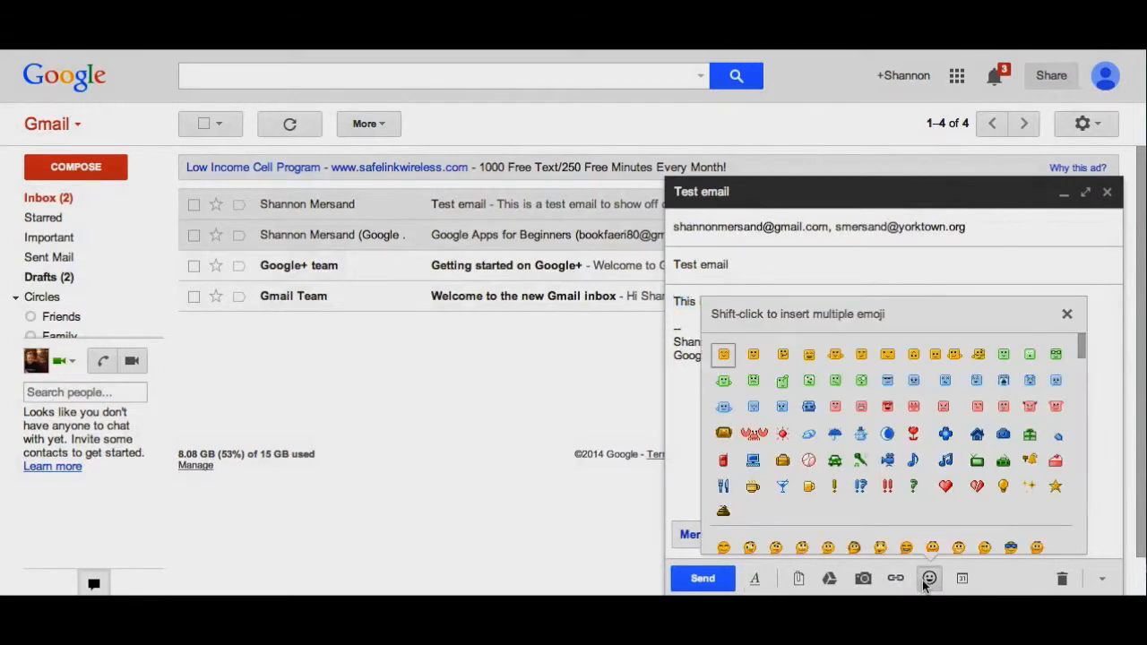
pyautogui.click(860, 459)
pyautogui.moveTo(960, 579)
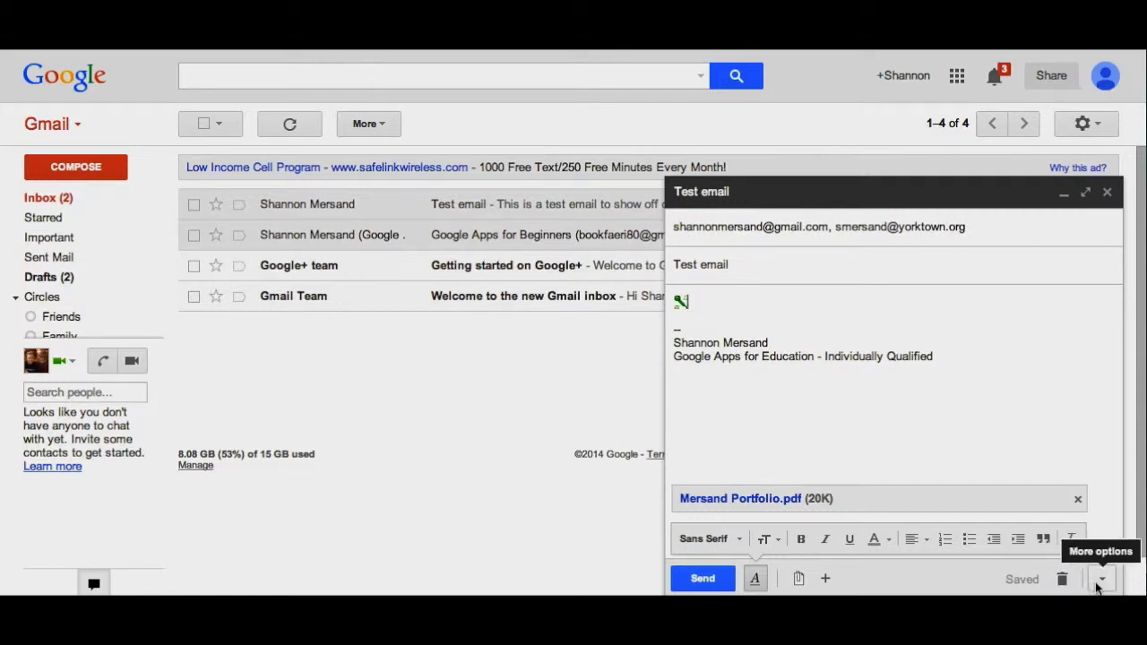
pyautogui.click(1102, 579)
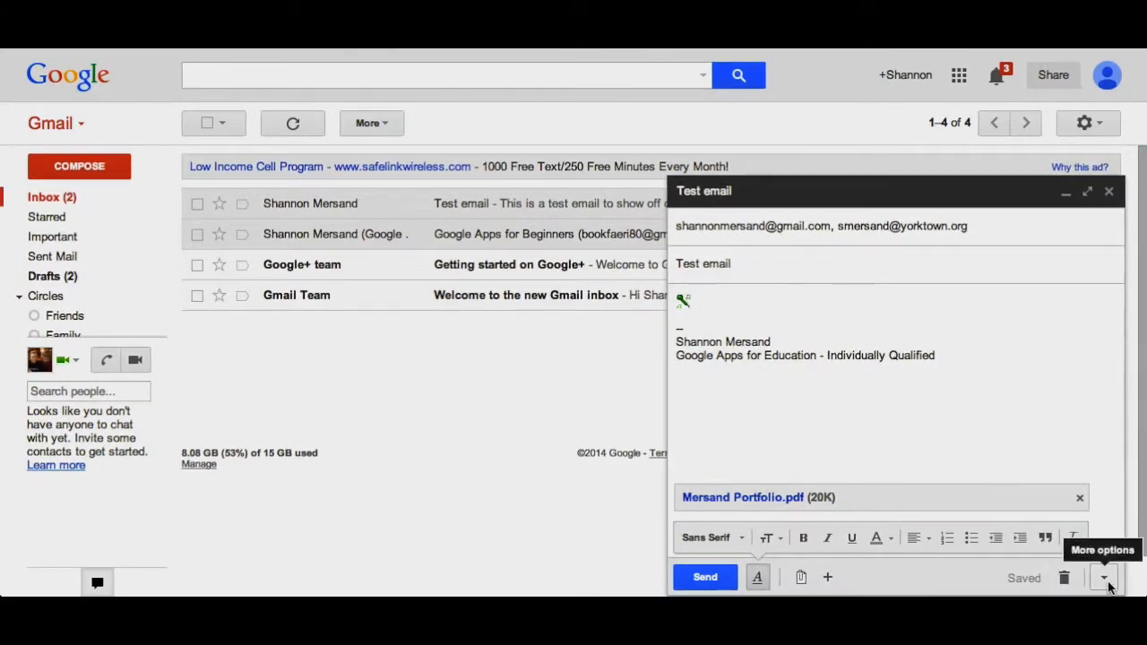
pyautogui.click(1103, 579)
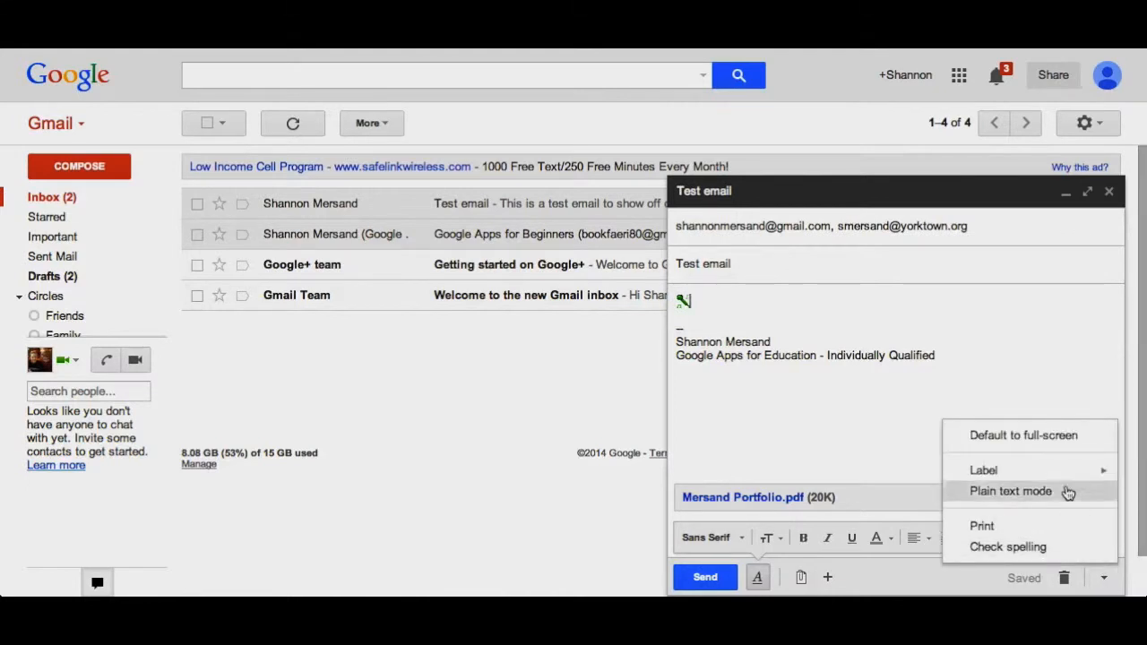
pyautogui.moveTo(1027, 480)
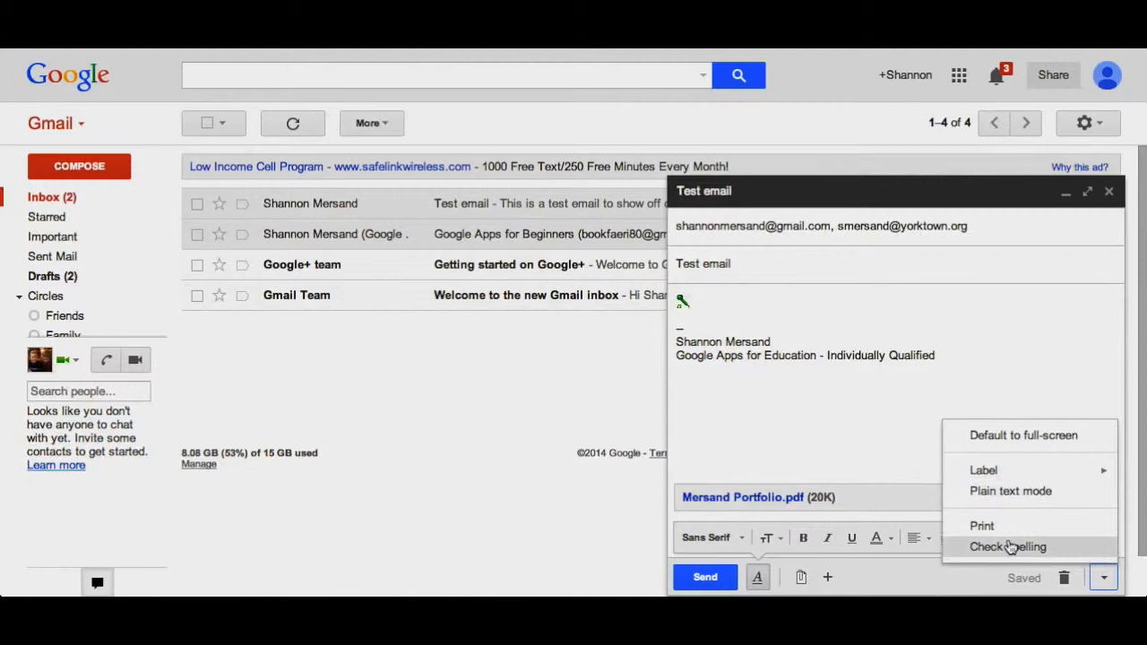
pyautogui.click(860, 439)
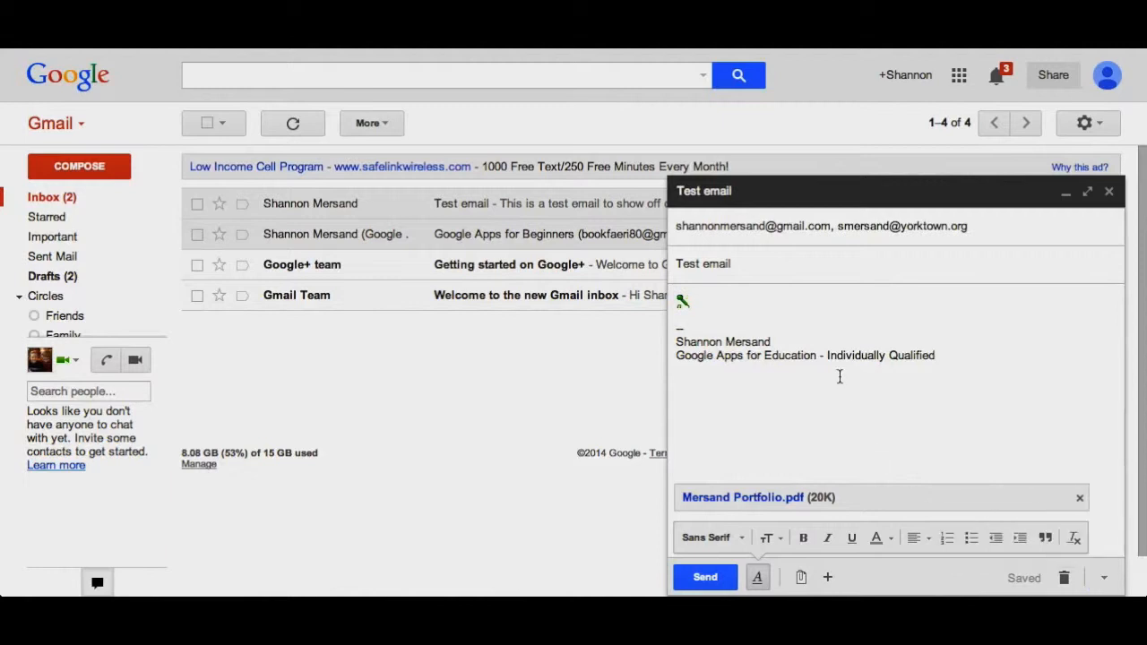
pyautogui.click(840, 328)
# - Send the Test email and open the received Test email conversation
pyautogui.click(705, 578)
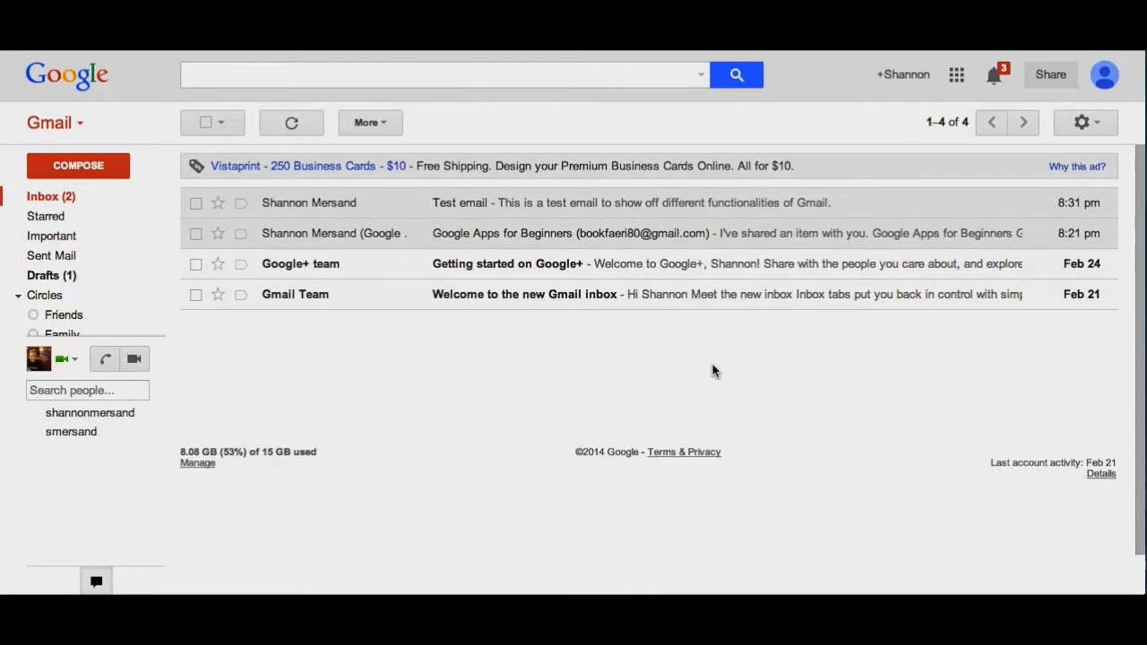
pyautogui.click(460, 206)
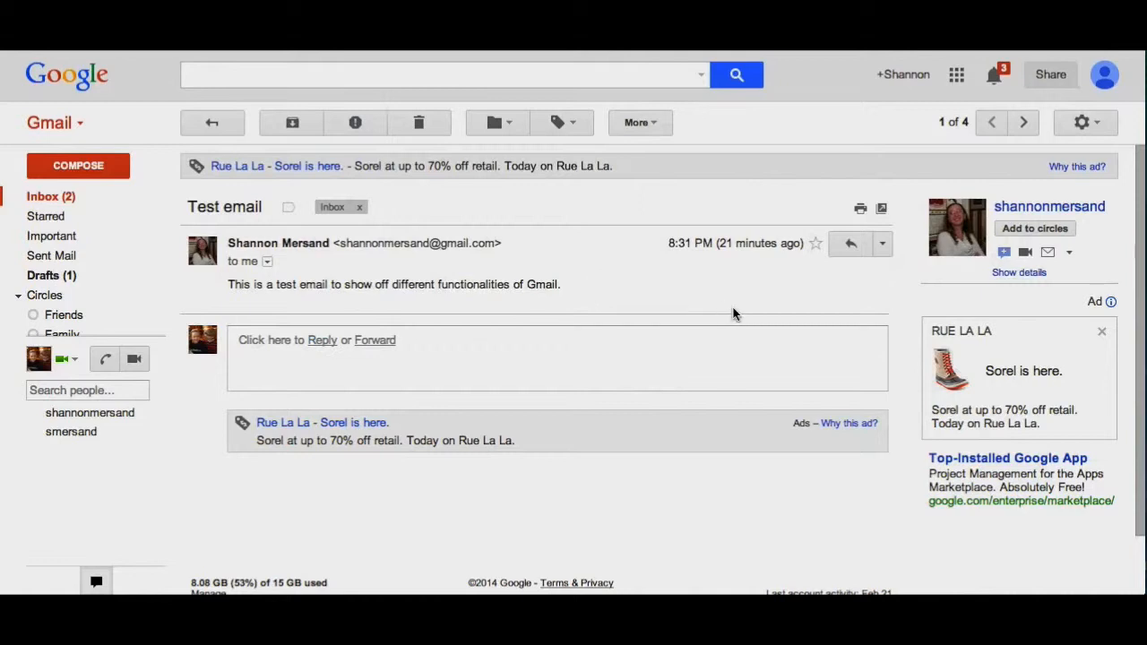
# - Reply to the Test email with 'This is a reply to your message.' and send it
pyautogui.click(883, 246)
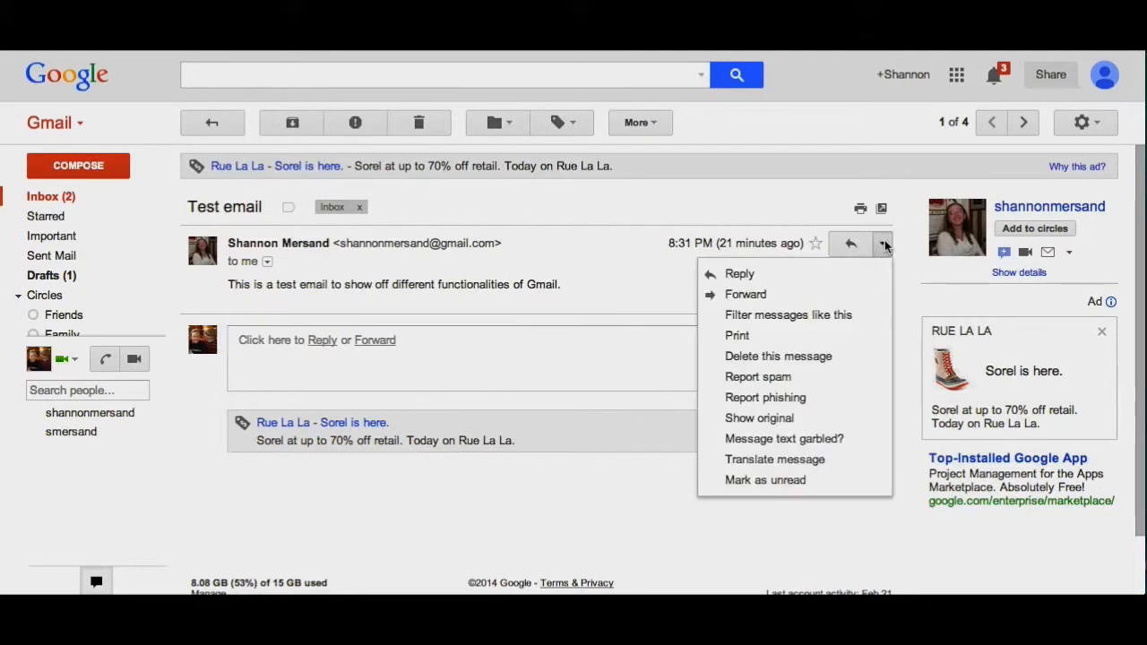
pyautogui.click(322, 340)
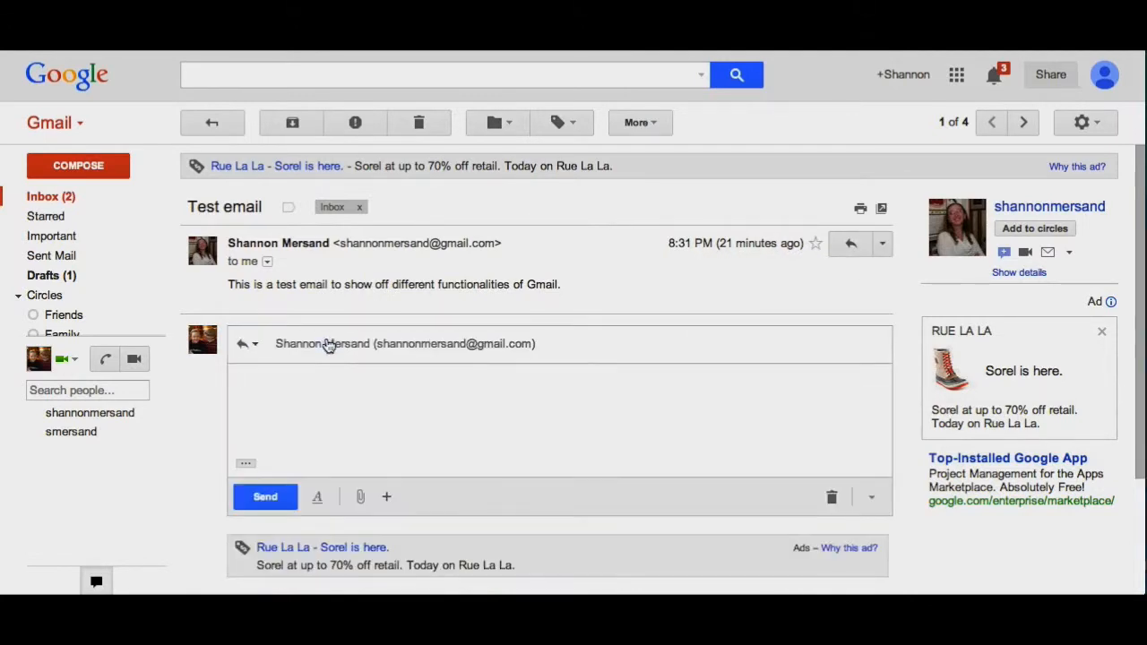
pyautogui.write('This ')
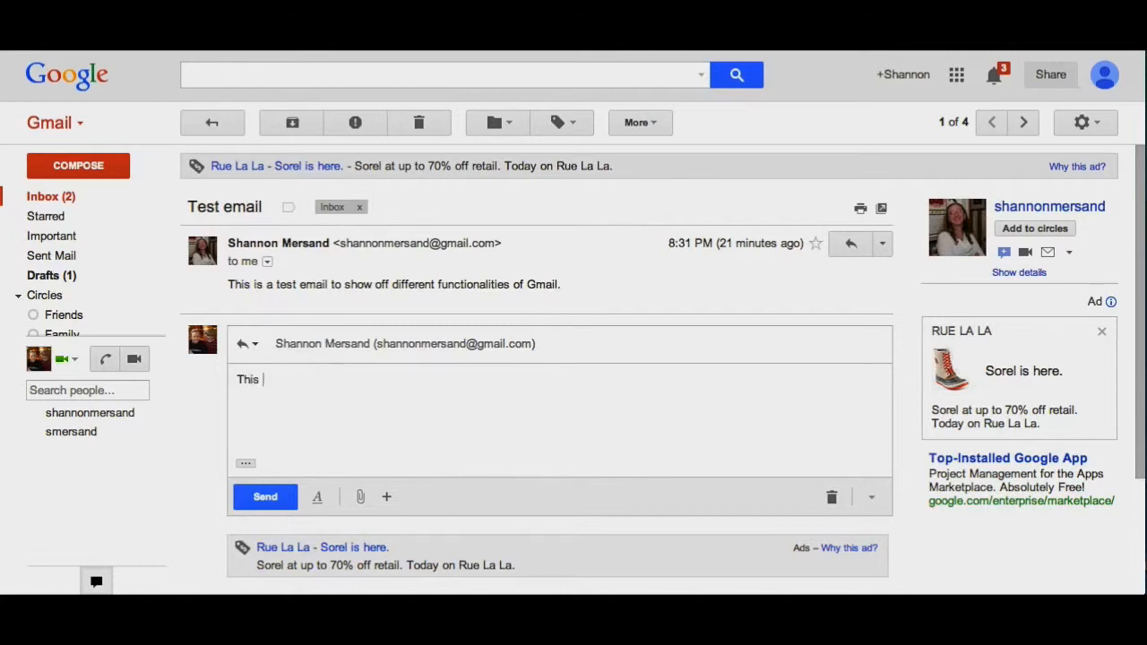
pyautogui.write('is a reply to your message.')
pyautogui.press('Return')
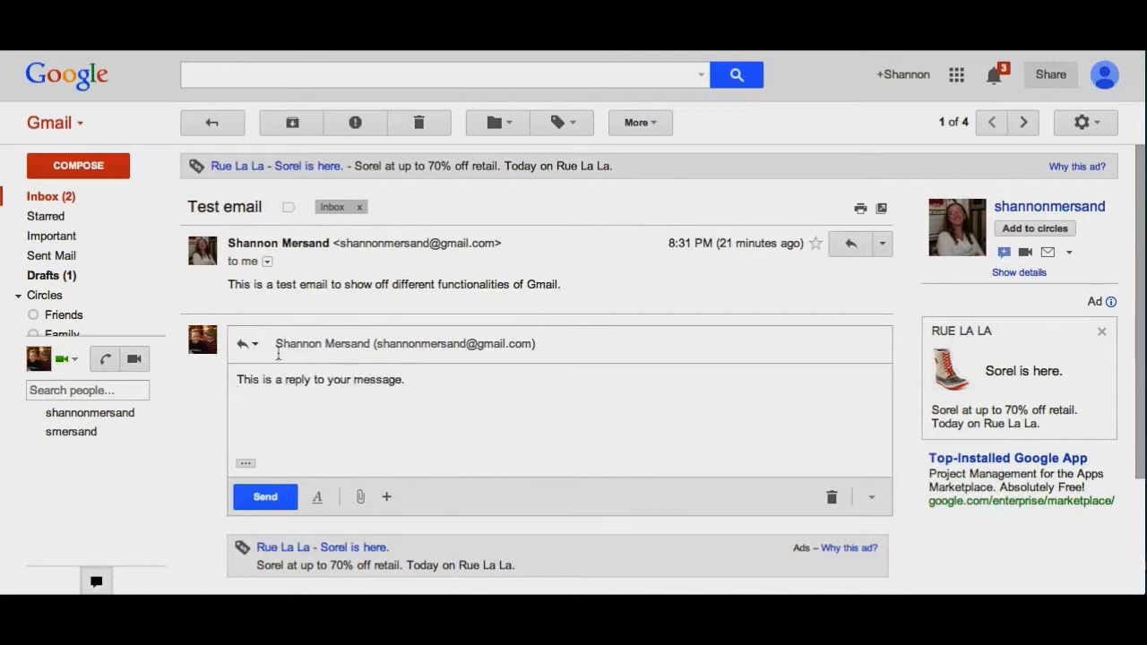
pyautogui.moveTo(383, 499)
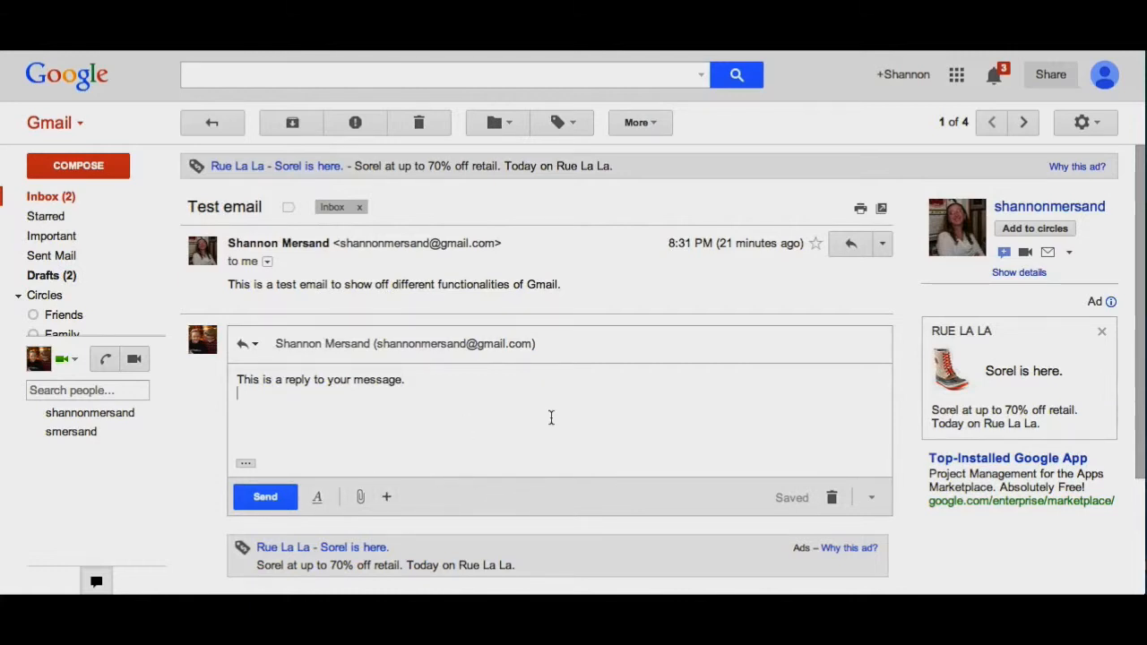
pyautogui.click(252, 499)
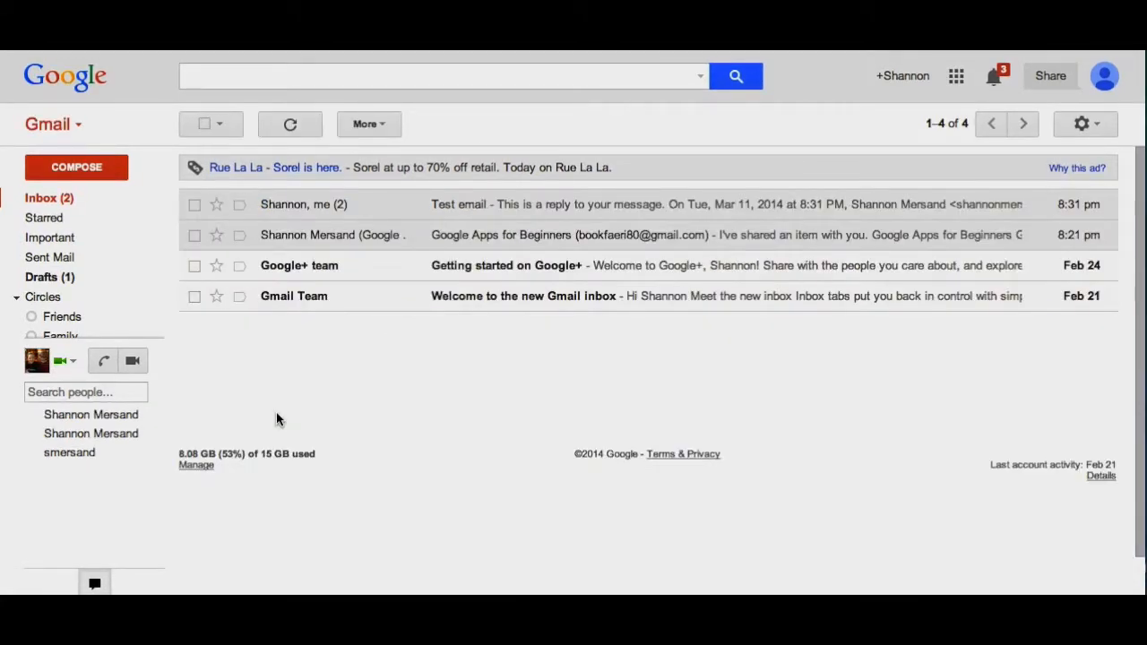
pyautogui.click(199, 79)
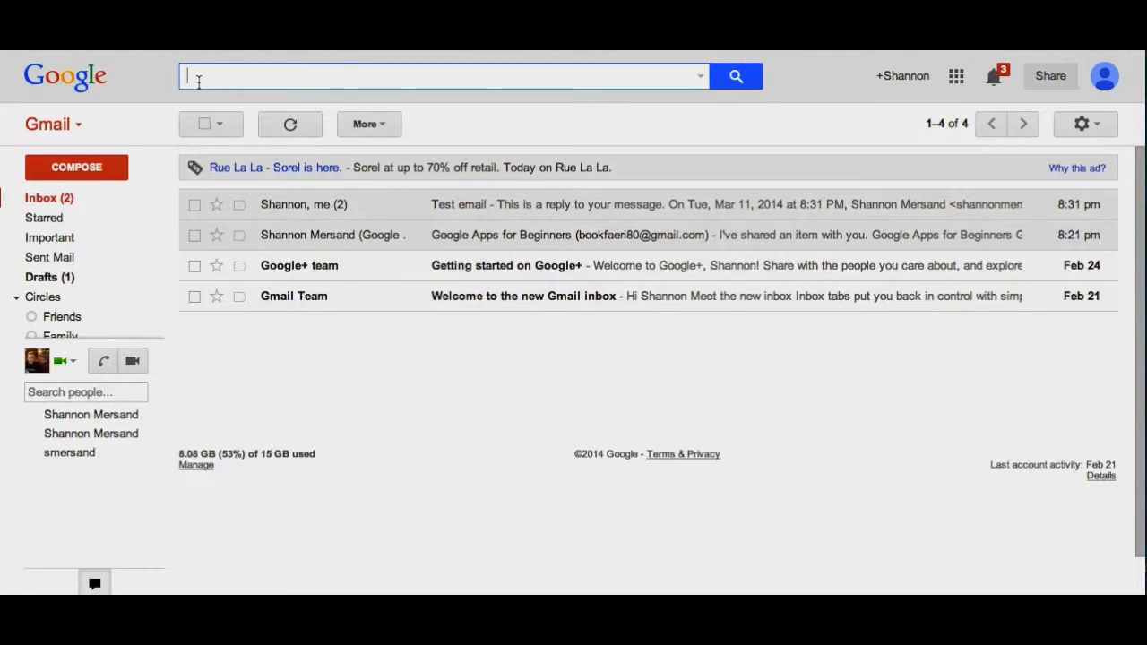
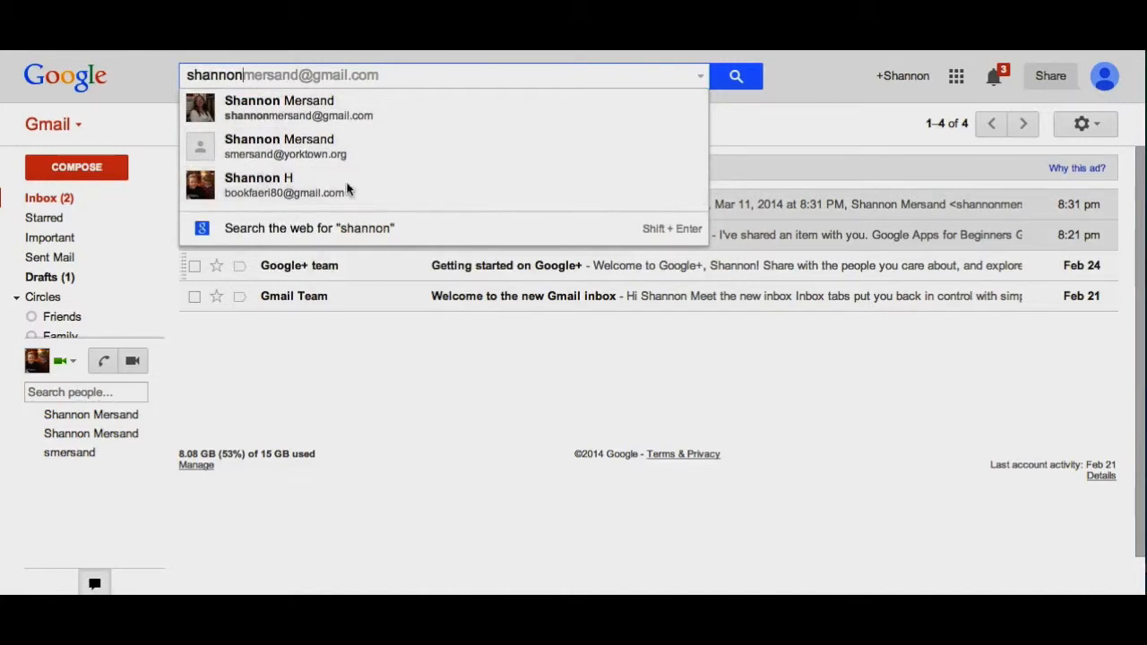
pyautogui.click(310, 120)
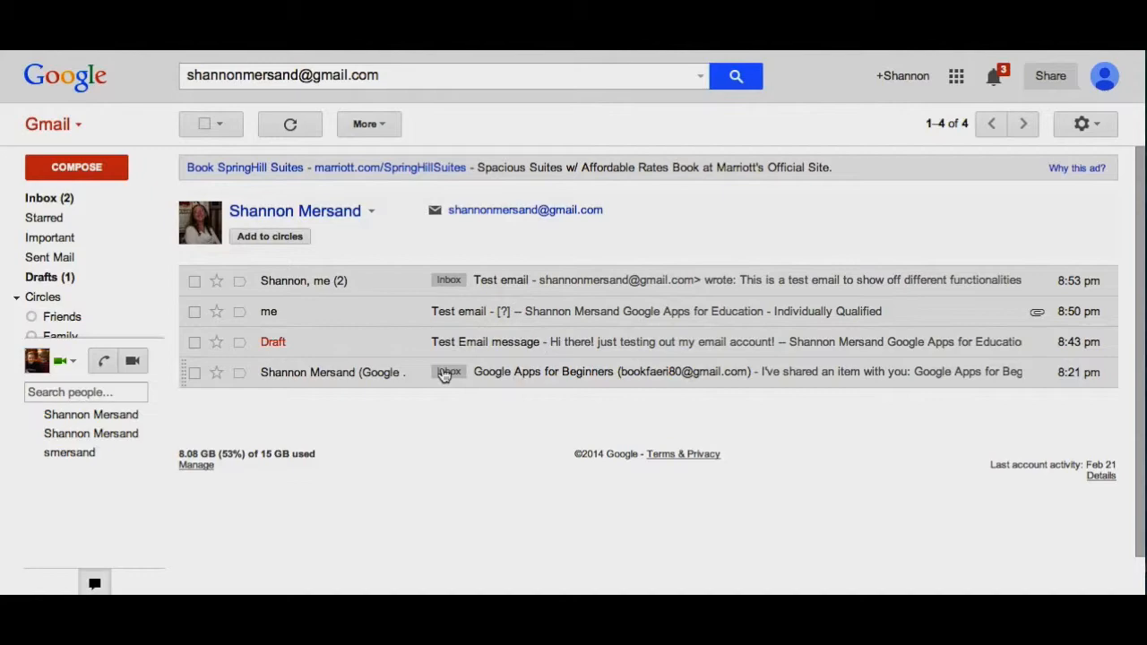
pyautogui.click(55, 199)
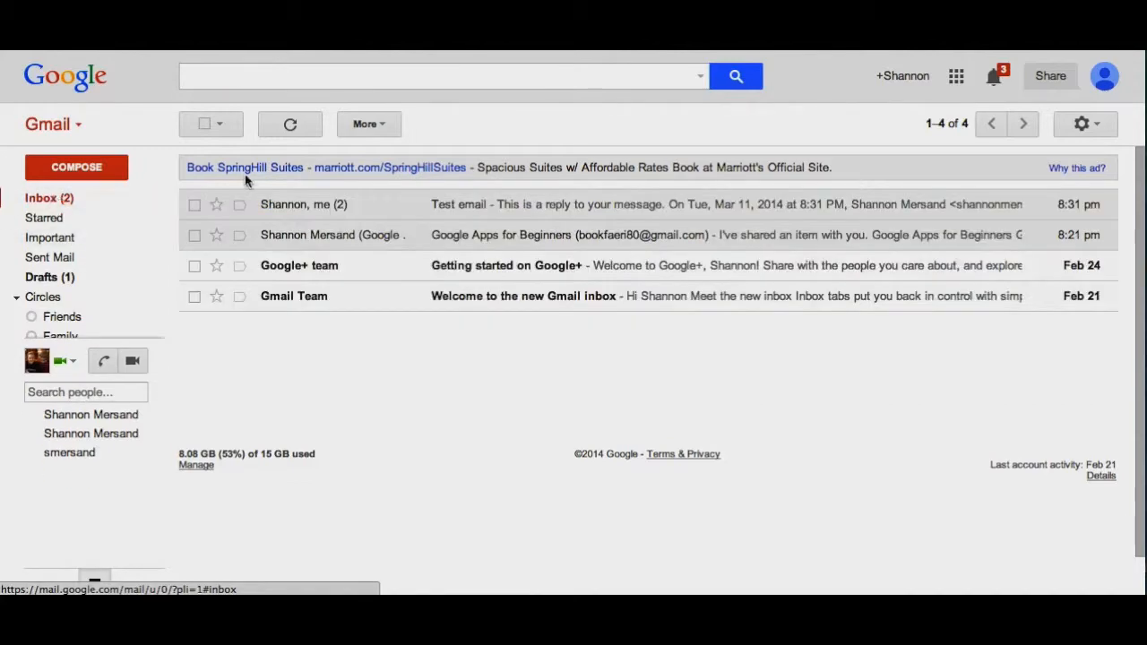